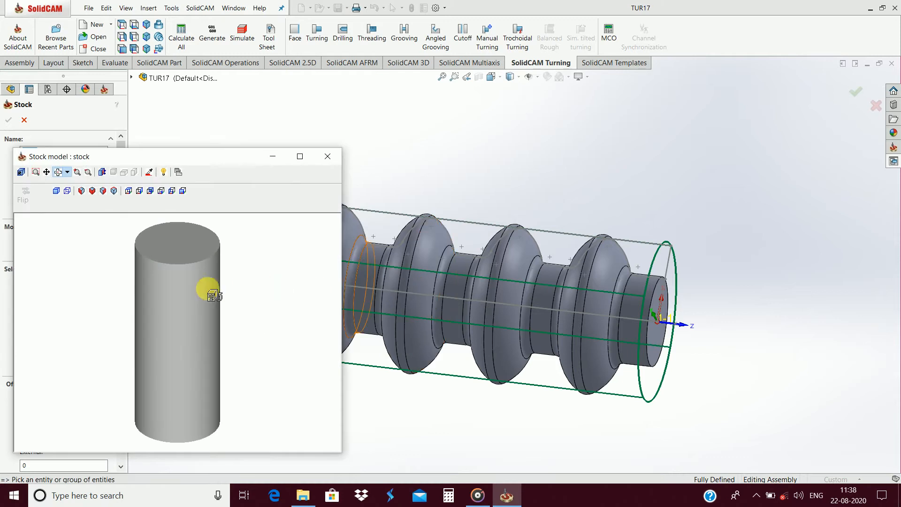
Step: Examine the cylindrical stock model in its 3D preview and accept the existing stock definition
drag(208, 289, 211, 331)
click(326, 157)
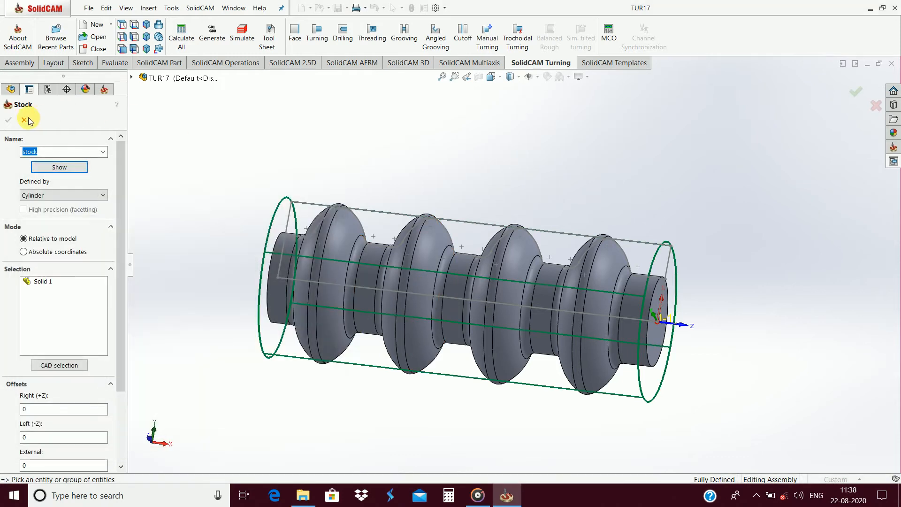
click(8, 119)
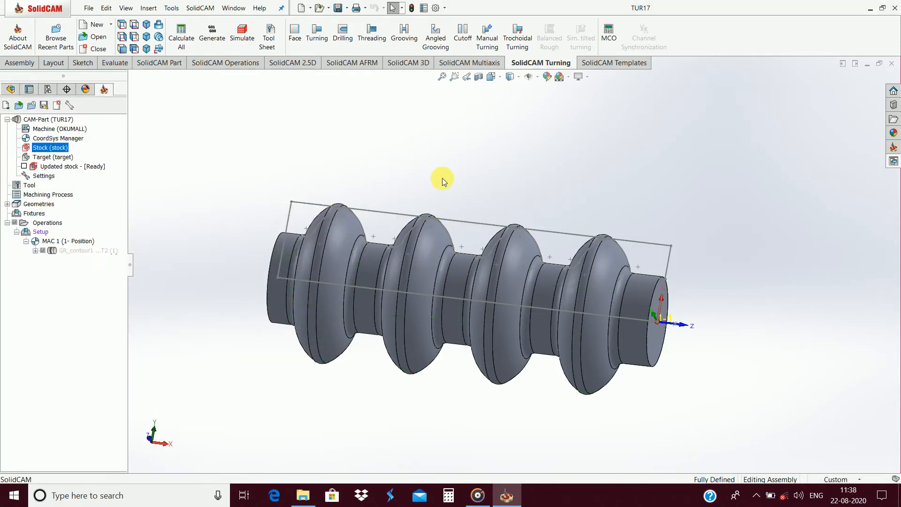
Step: Orient the part to the Front view and start a new Trochoidal Turning operation
key(space)
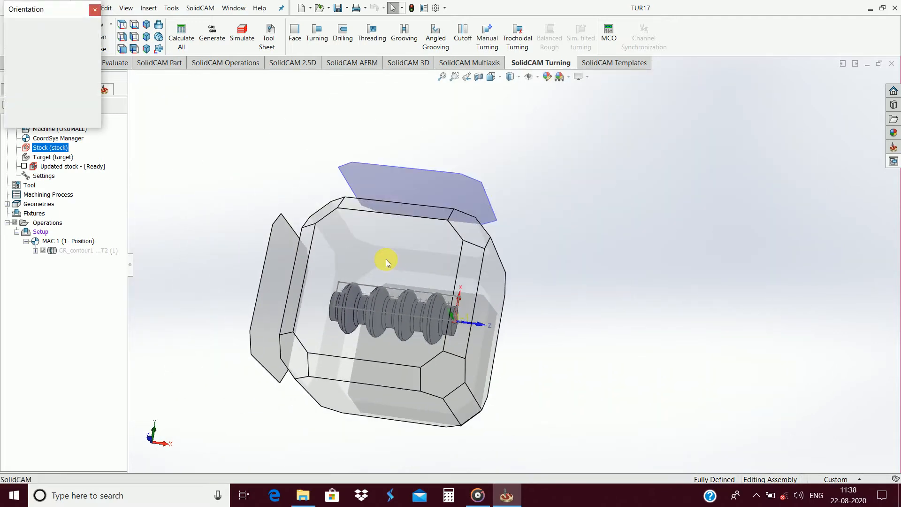
click(417, 258)
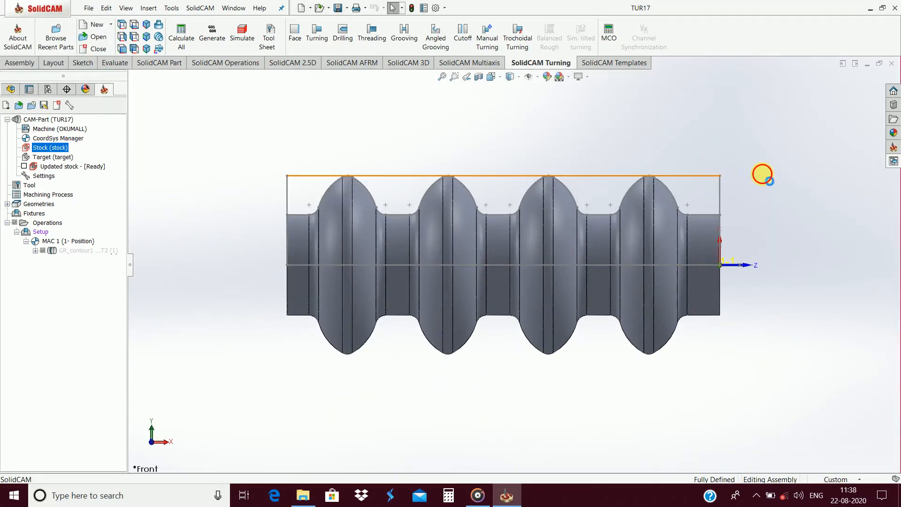
scroll(769, 220, down, 2)
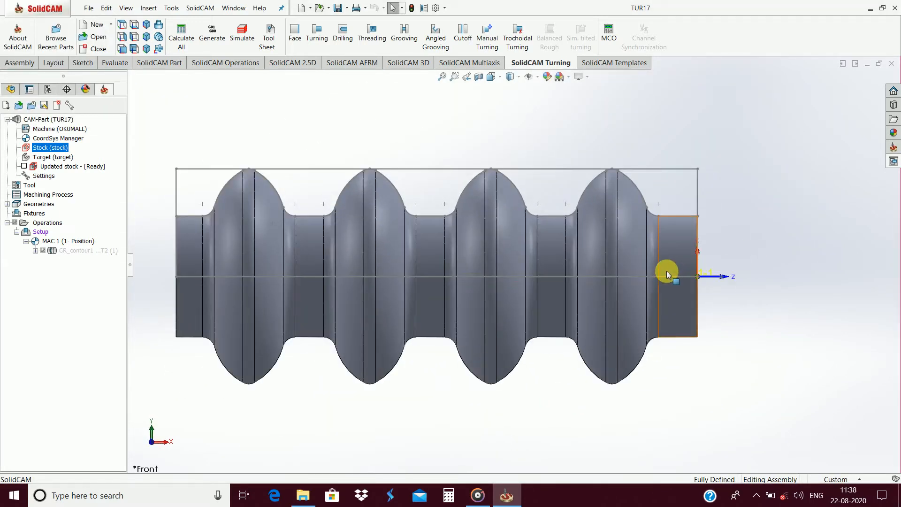
scroll(667, 271, up, 2)
click(393, 61)
click(471, 62)
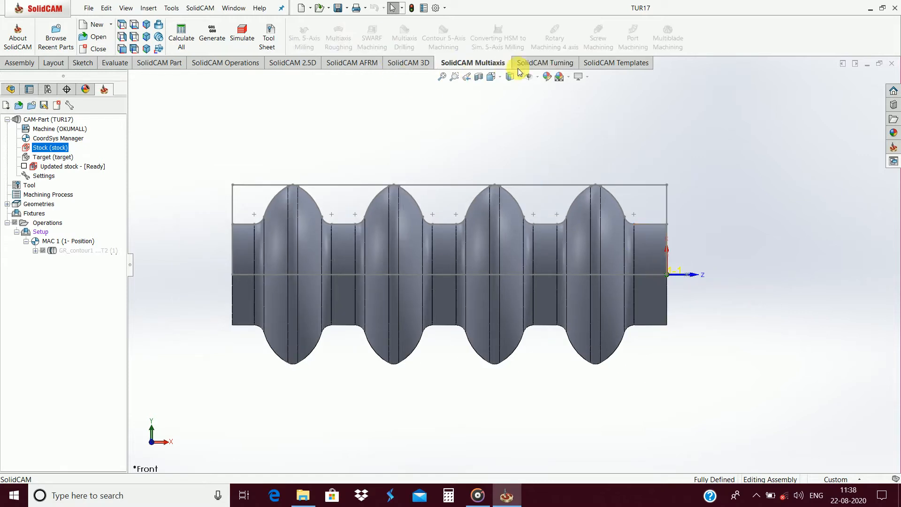
click(540, 63)
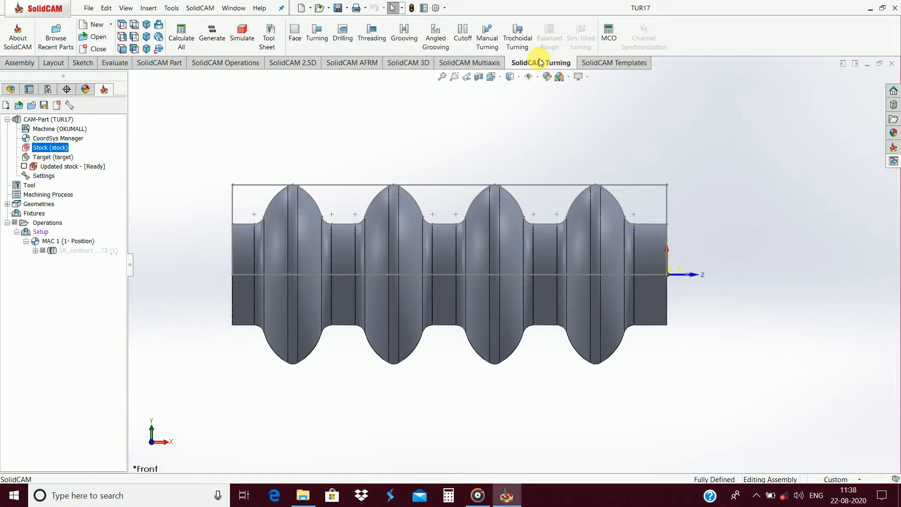
click(516, 42)
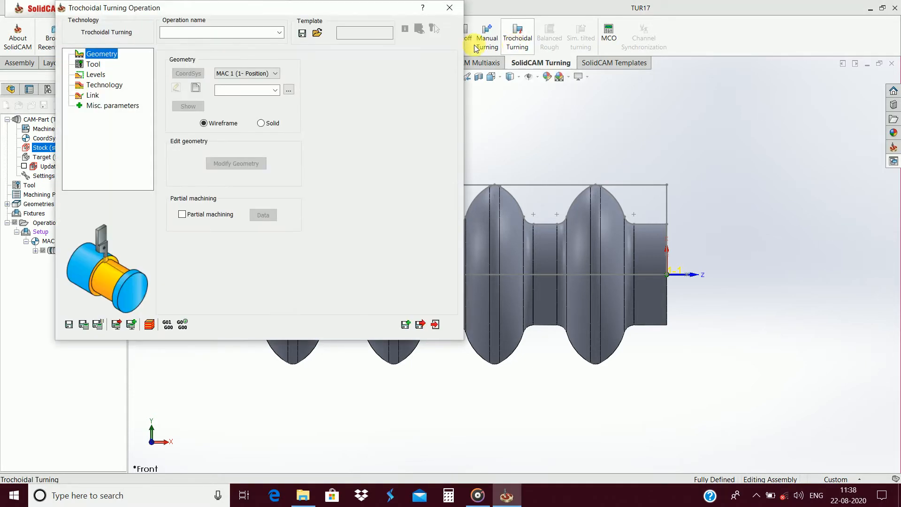
Step: Define a new wireframe geometry chain along the upper turned profile, from the front face edge to the fillet beyond the farthest rib
click(195, 87)
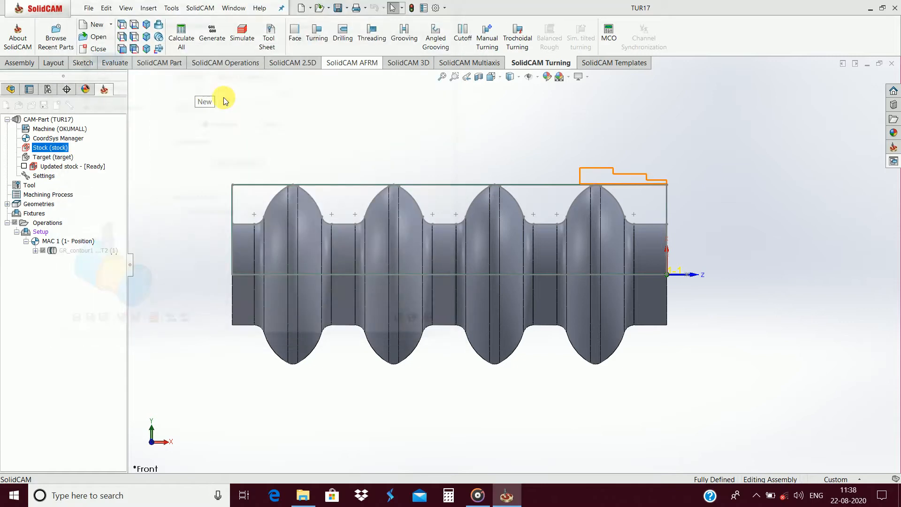
click(663, 224)
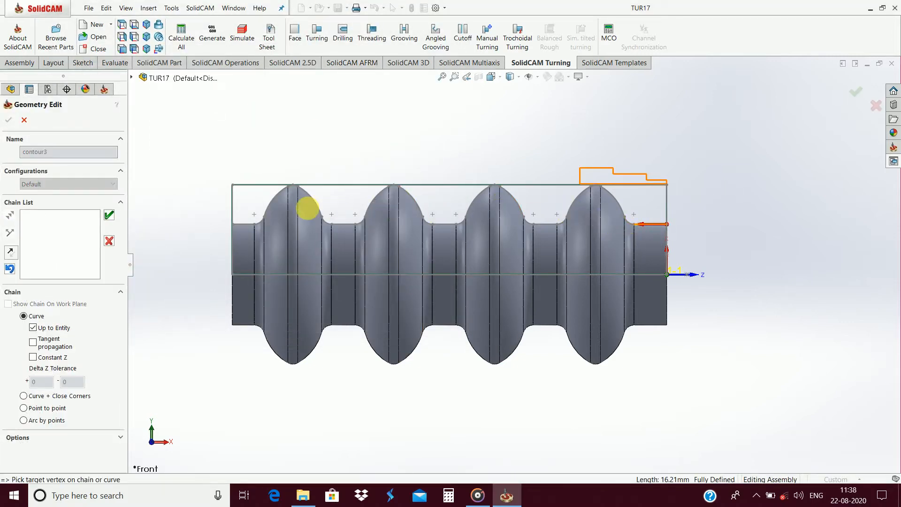
click(277, 200)
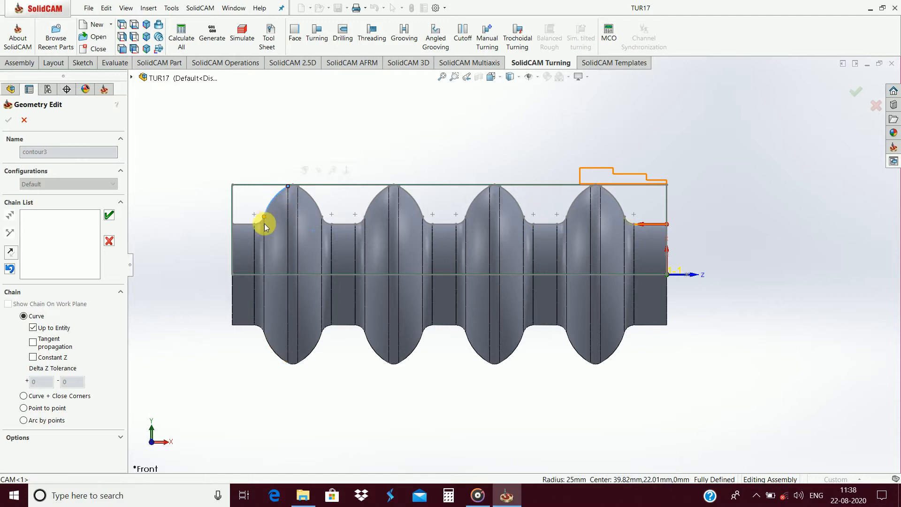
scroll(262, 224, up, 3)
click(351, 231)
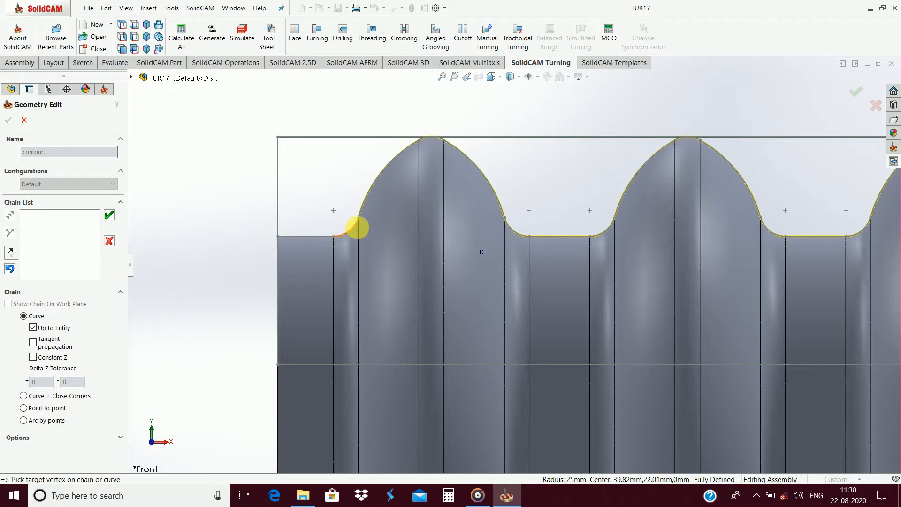
click(354, 226)
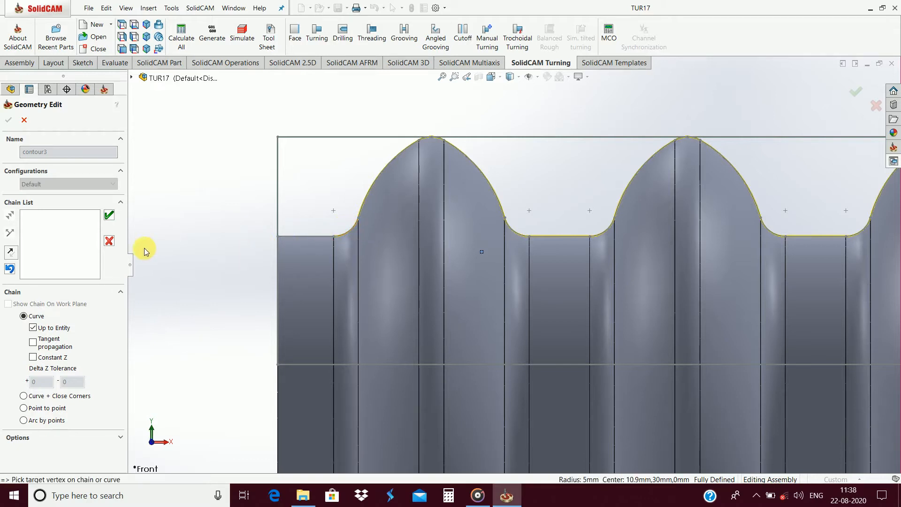
click(109, 216)
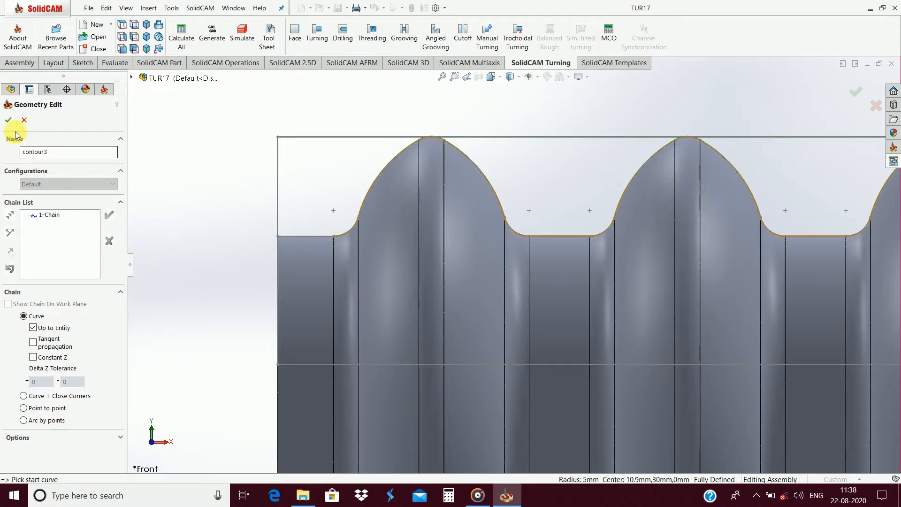
click(9, 120)
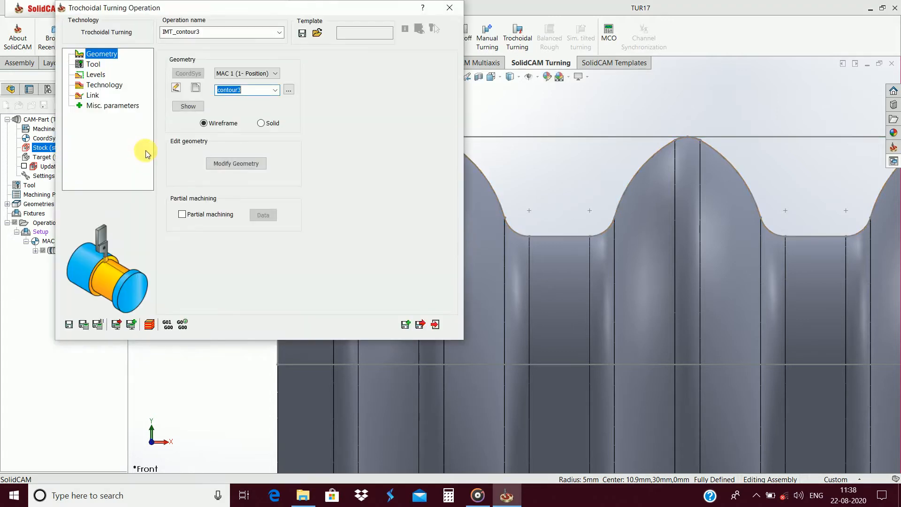
Step: Add a new composite external grooving tool to the turret for the operation
click(96, 64)
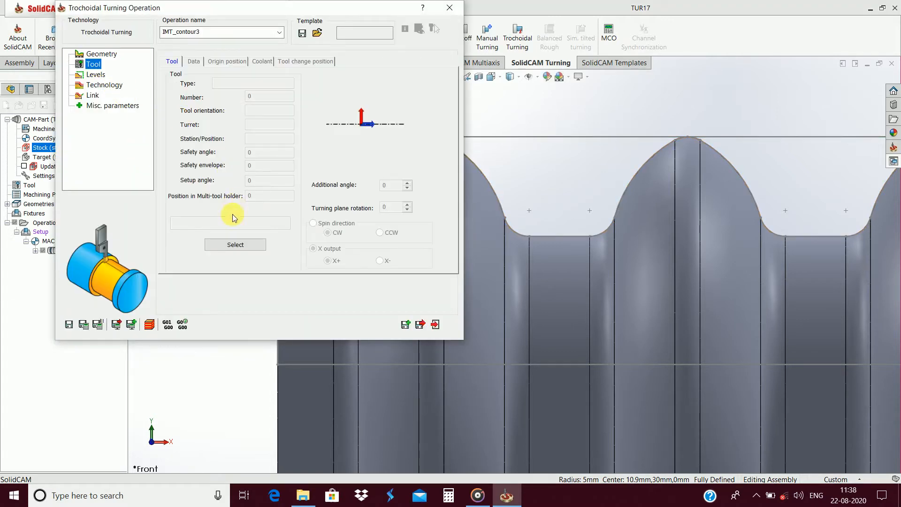
click(234, 245)
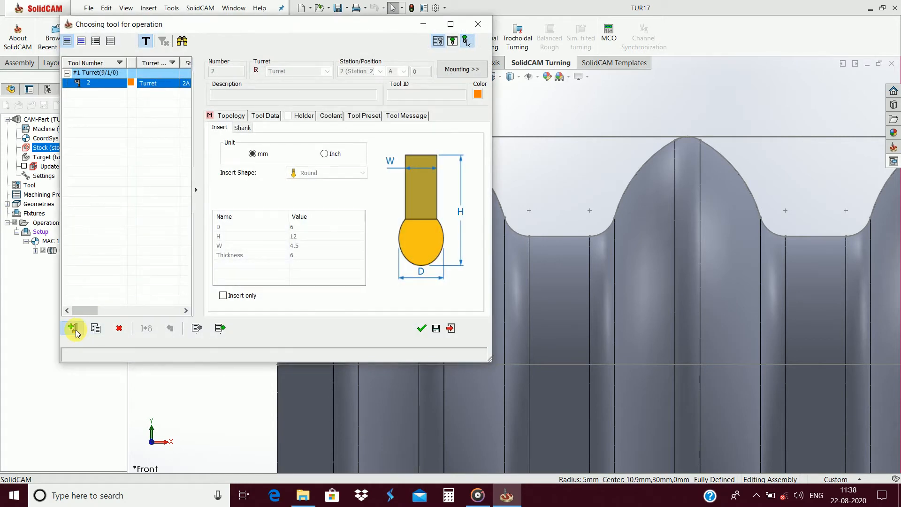
click(74, 328)
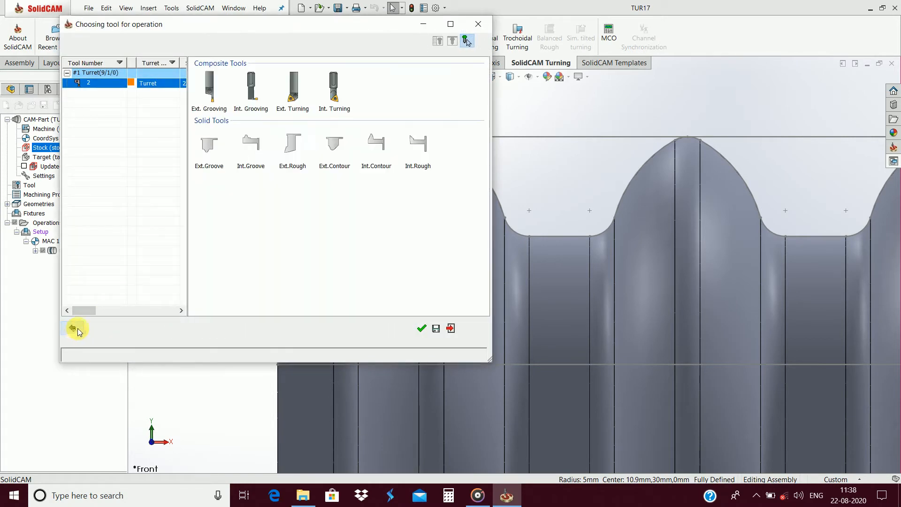
click(211, 105)
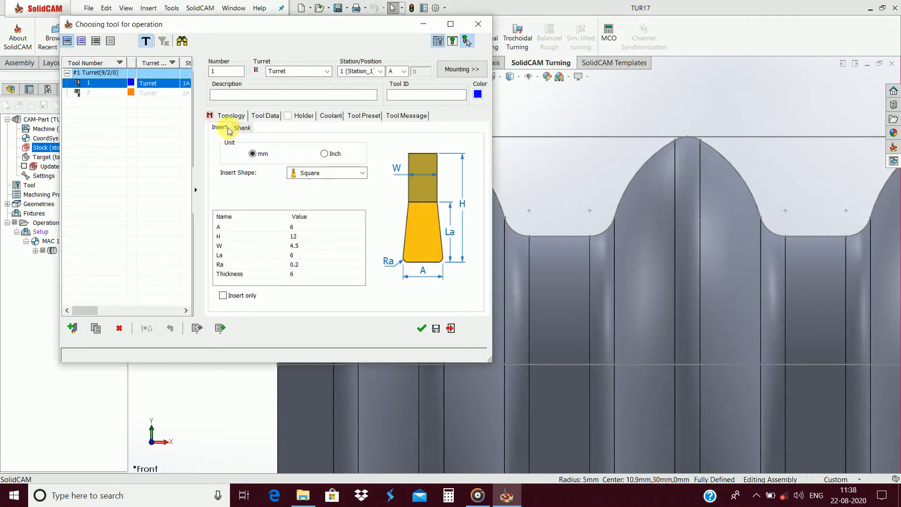
Step: Set the grooving tool shank's cutting direction to L and its N length to 30 mm
click(242, 128)
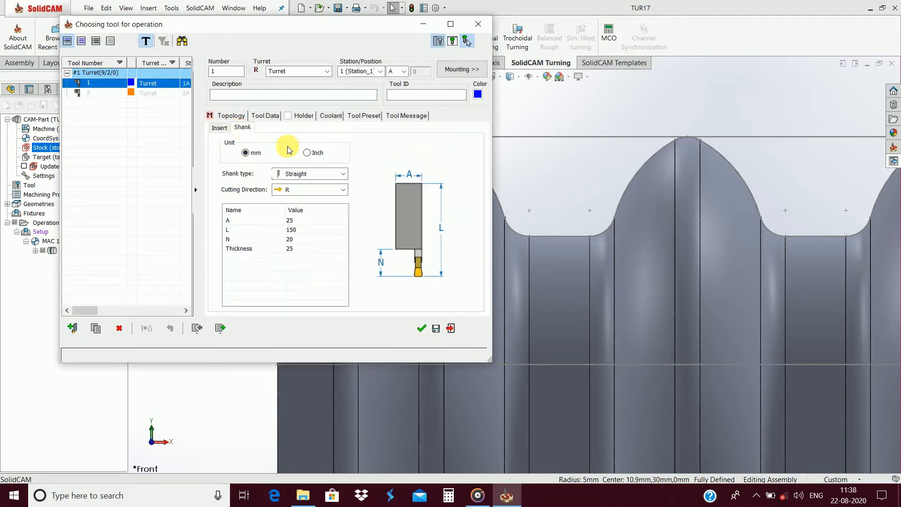
click(341, 193)
click(288, 210)
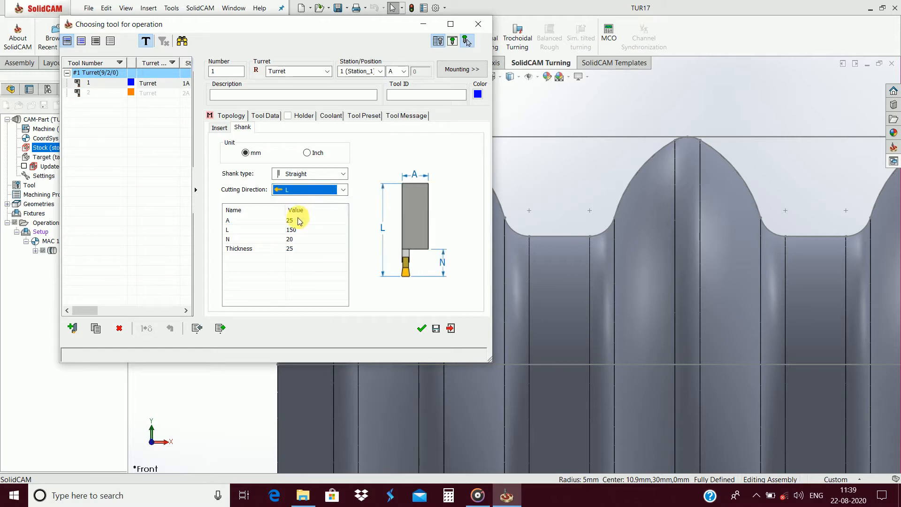
click(292, 229)
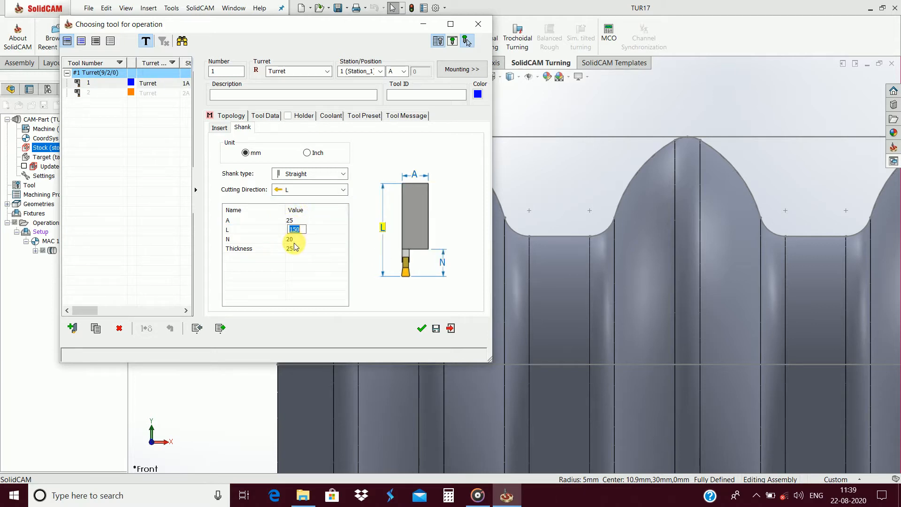
click(294, 243)
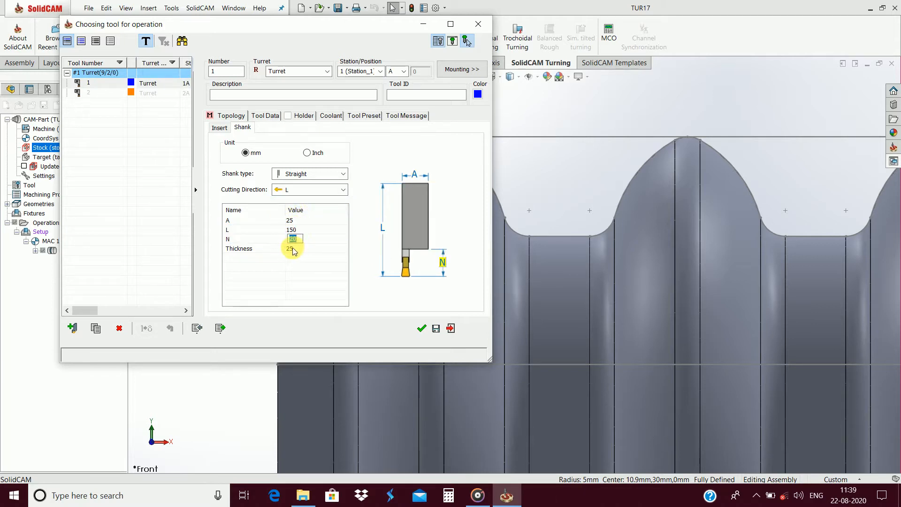
text(3)
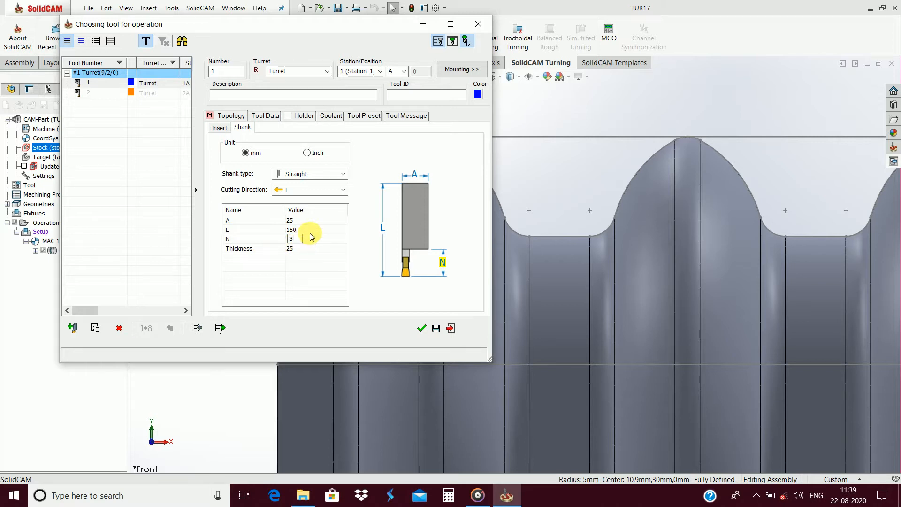
text(0)
click(290, 247)
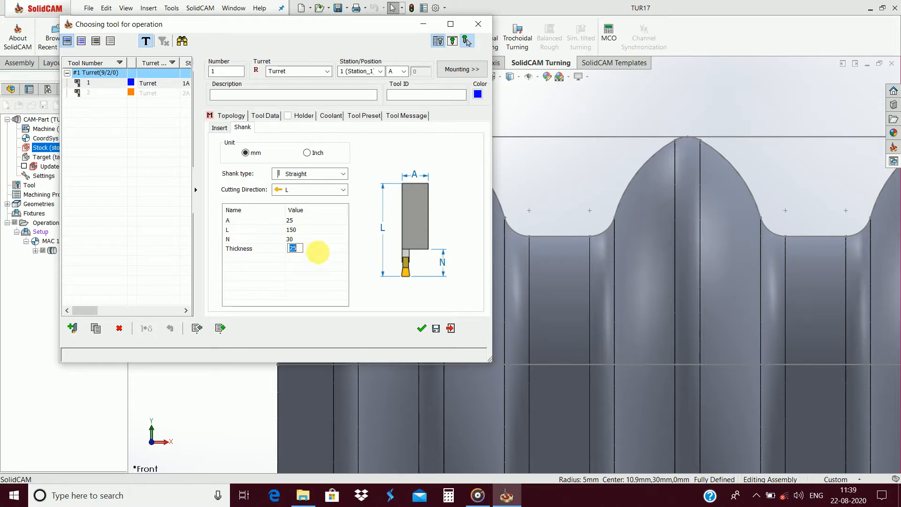
Step: Change the insert shape to Round with diameter D 5 mm and height H 15 mm
click(222, 128)
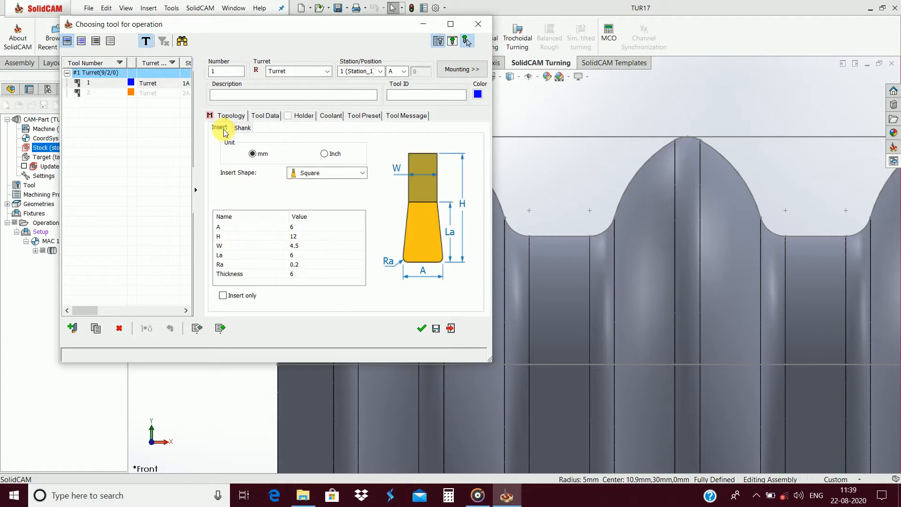
click(338, 173)
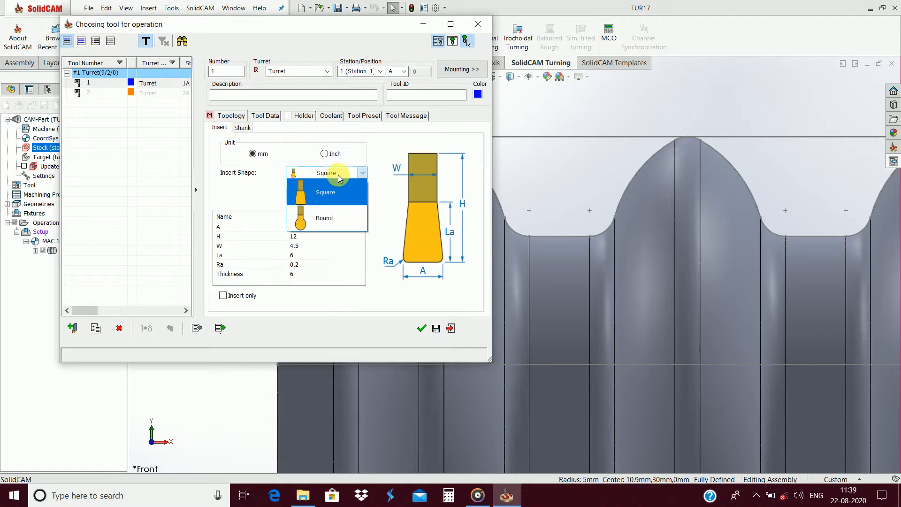
click(322, 219)
click(295, 227)
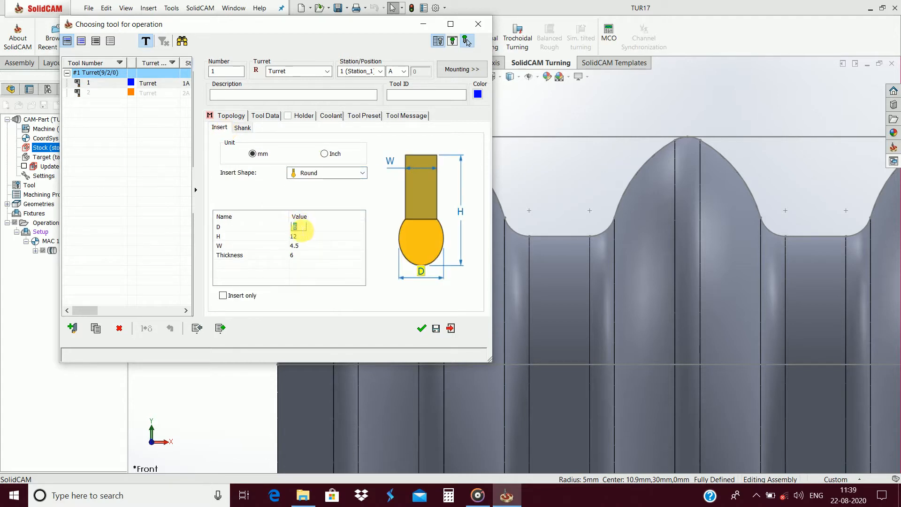
click(300, 227)
click(303, 227)
text(5)
click(300, 236)
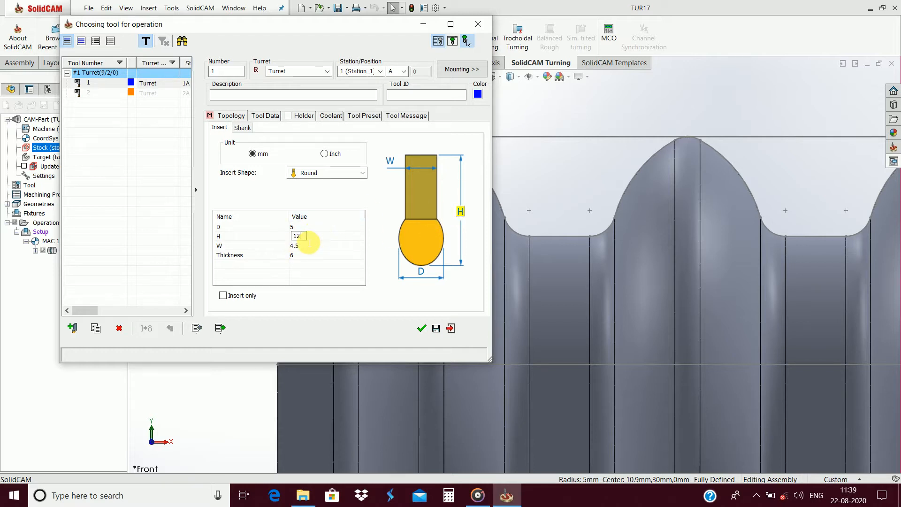
text(15)
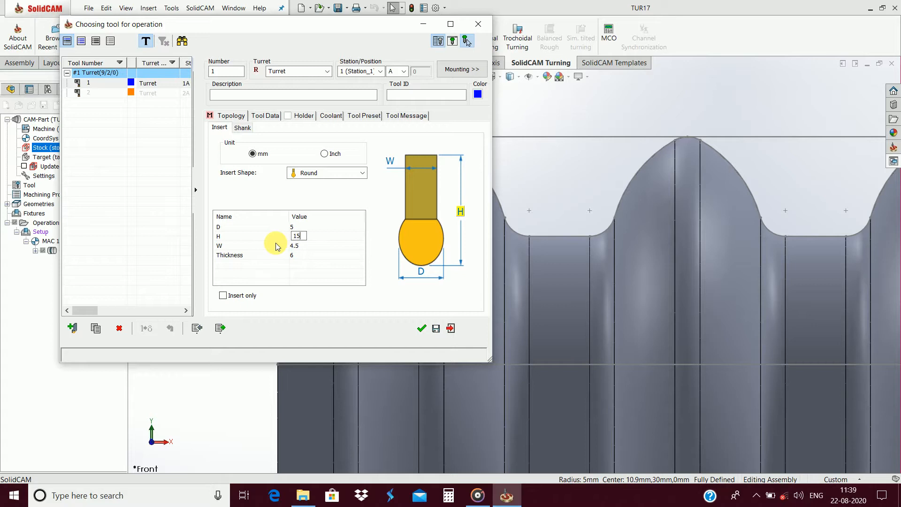
click(297, 245)
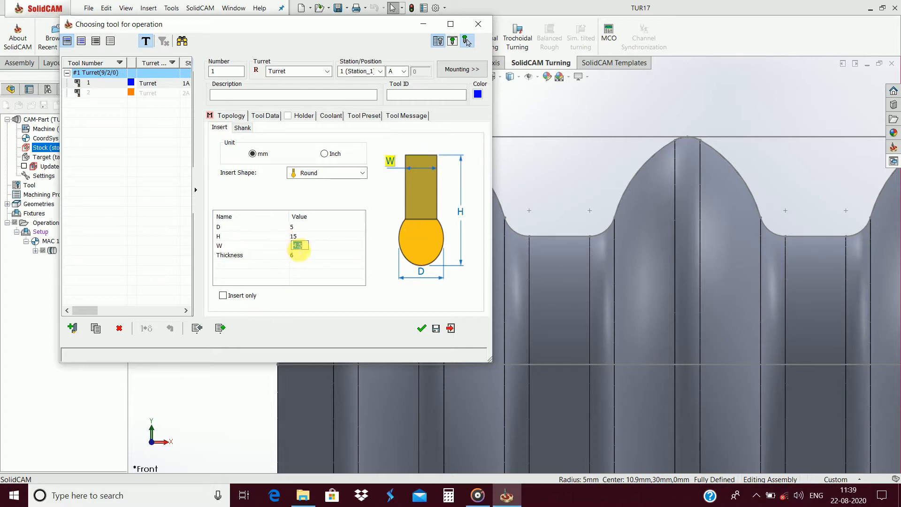
click(298, 254)
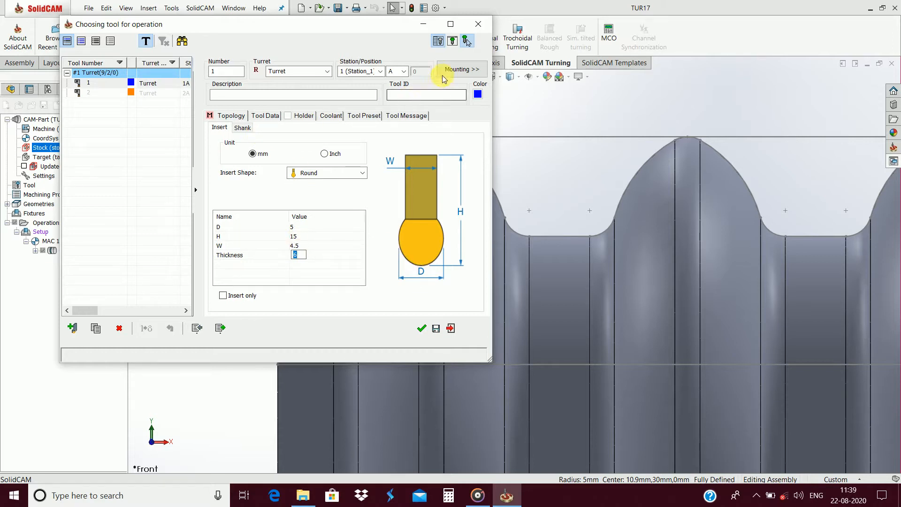
Step: Flip the grooving tool in its turret mounting and set its mounting direction to X+
click(462, 70)
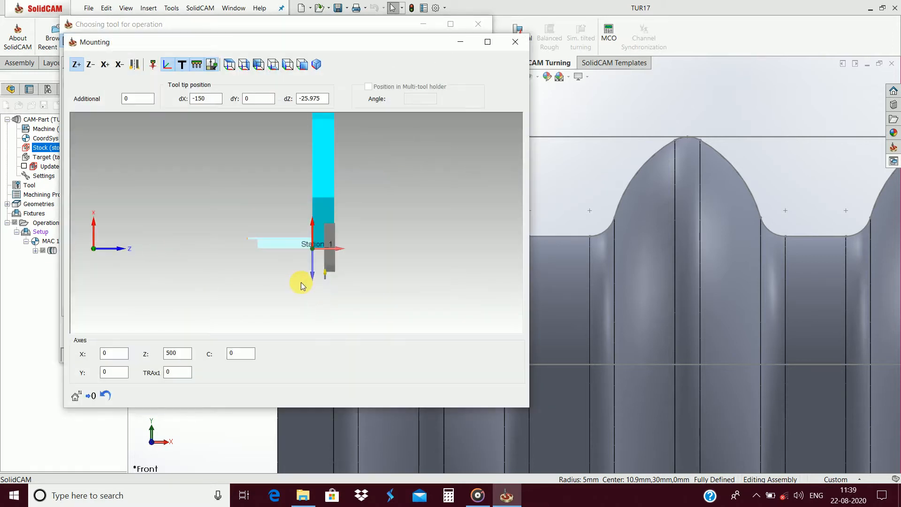
scroll(252, 241, up, 5)
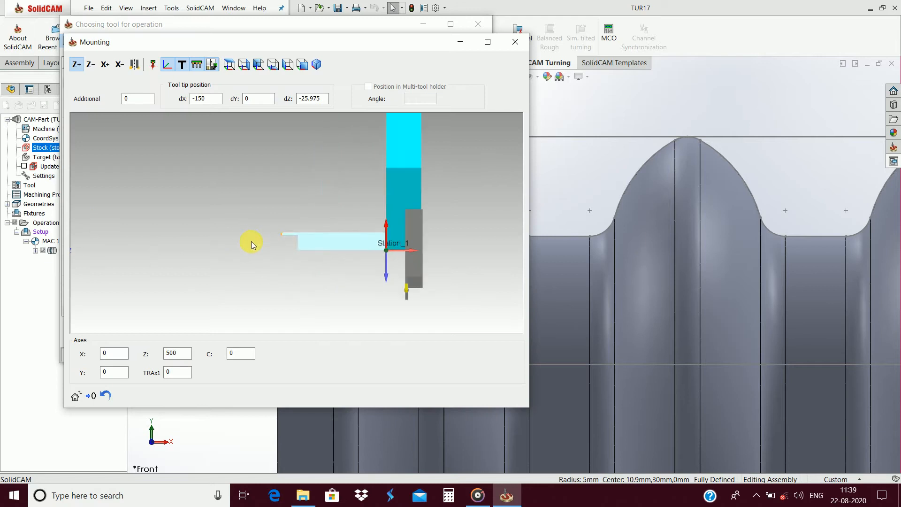
click(135, 68)
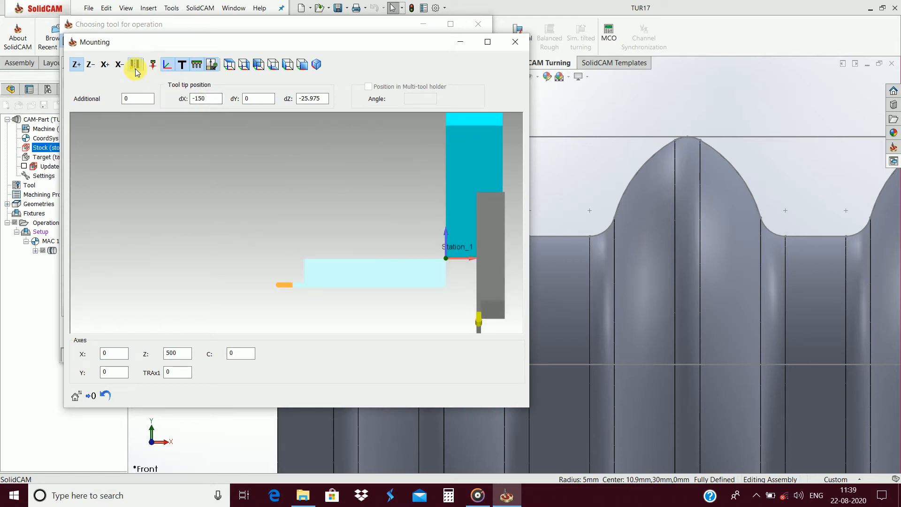
click(105, 68)
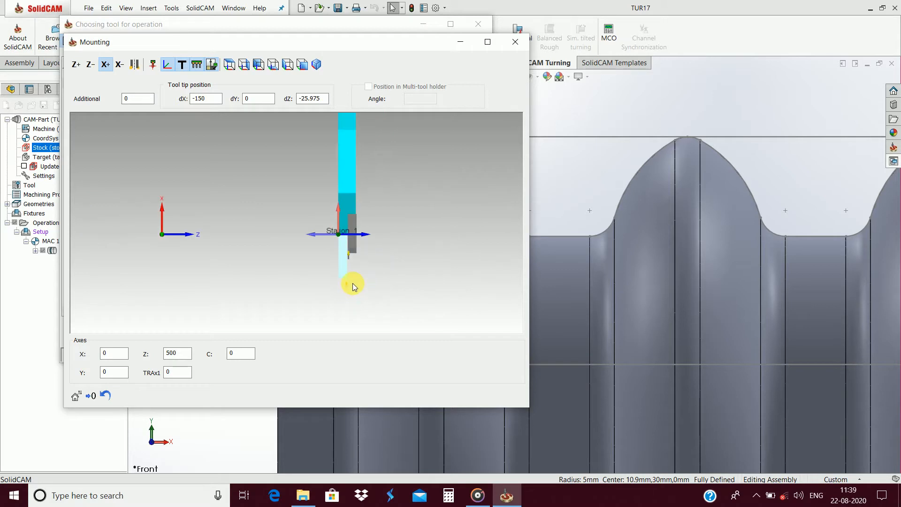
middle_drag(339, 275, 301, 218)
scroll(301, 218, up, 3)
click(516, 44)
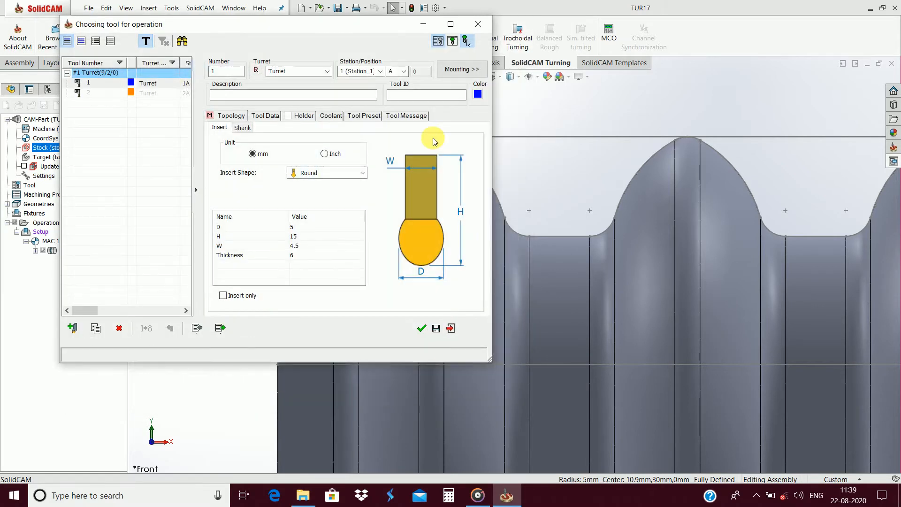
Step: Set the shank's cutting direction to L, check the tool's mounting and accept the tool for the operation
click(242, 128)
click(323, 190)
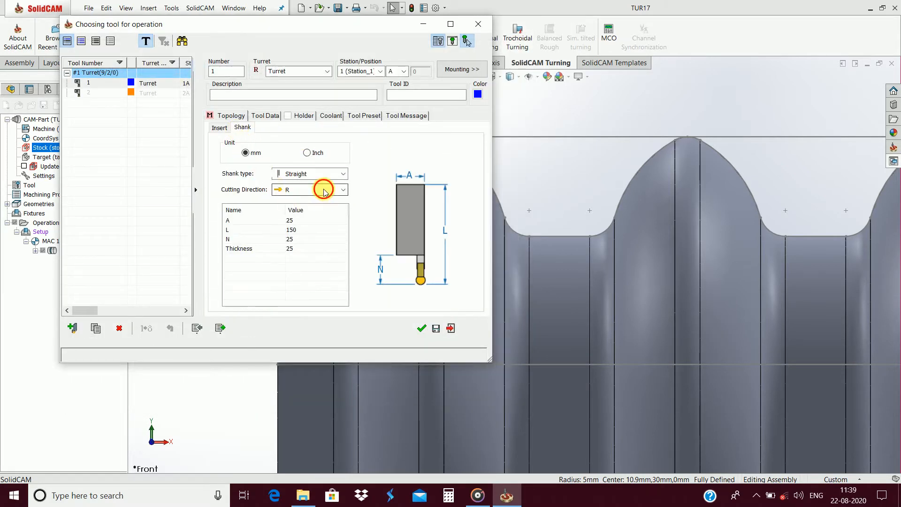
click(312, 217)
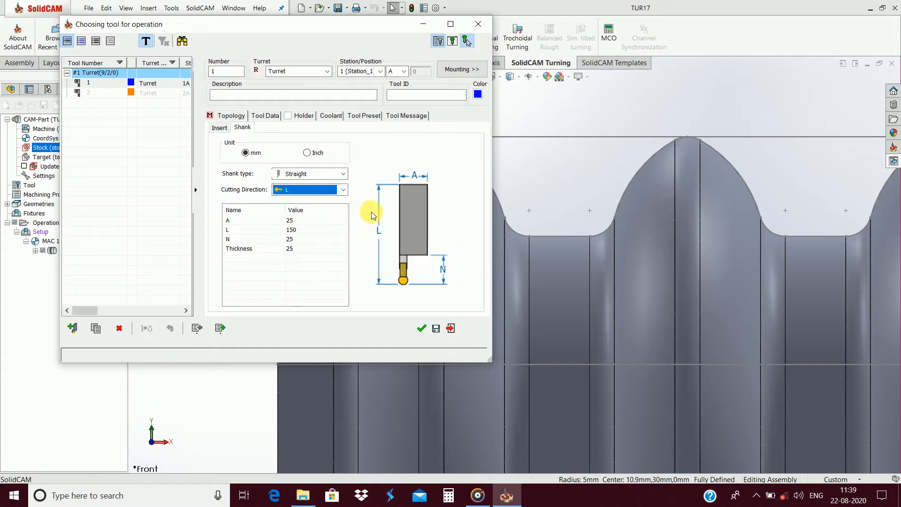
click(459, 70)
scroll(324, 234, up, 3)
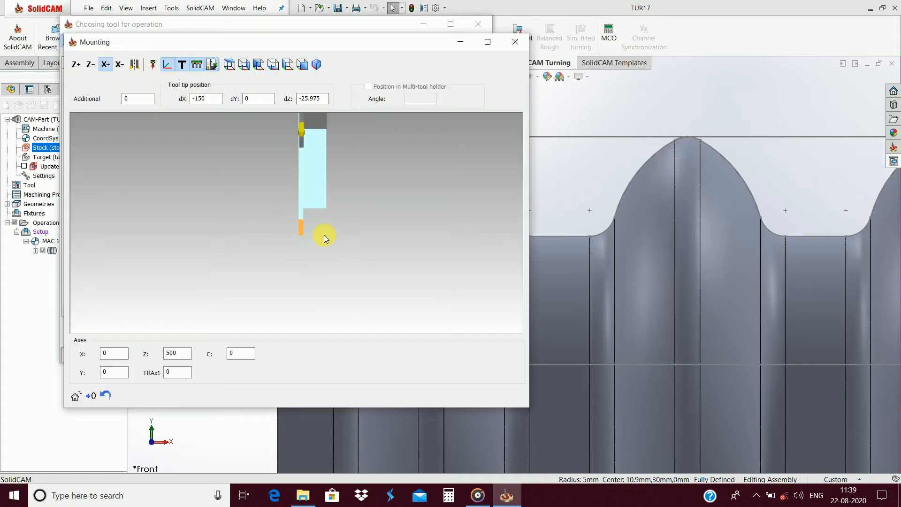
click(513, 44)
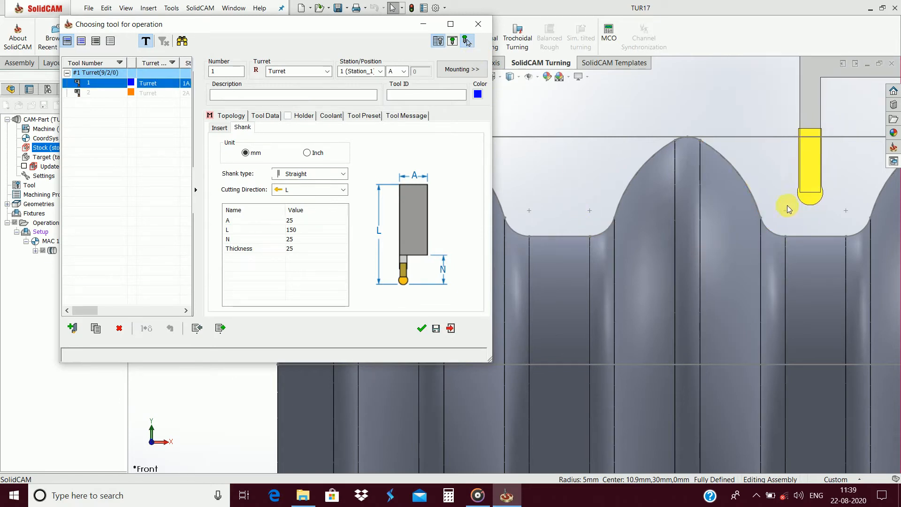
click(416, 328)
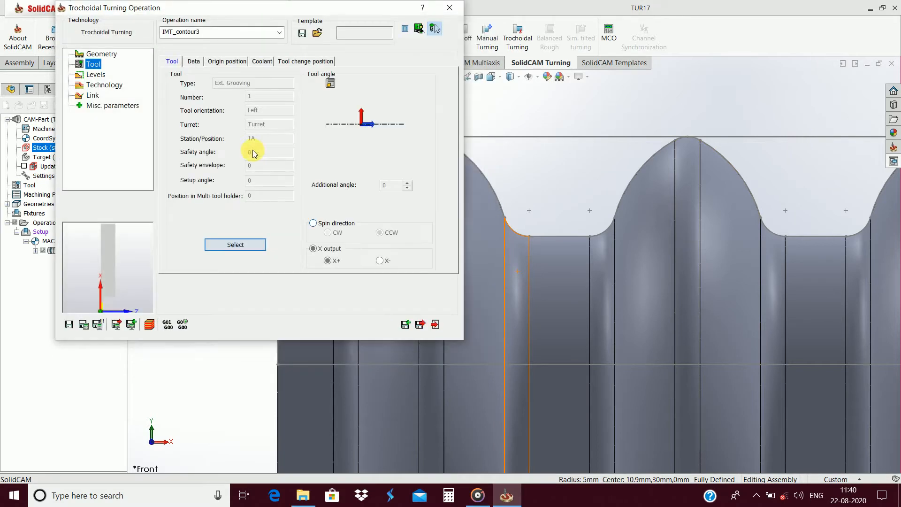
Step: Set the tool's normal feed to 0.5 mm/rev and its finish feed to 0.07 mm/rev
click(195, 63)
double_click(287, 125)
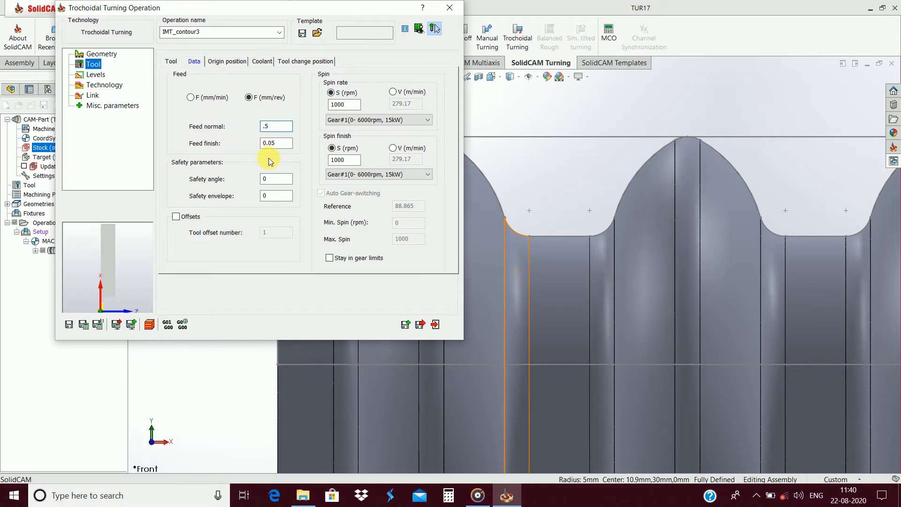
double_click(277, 142)
text(.)
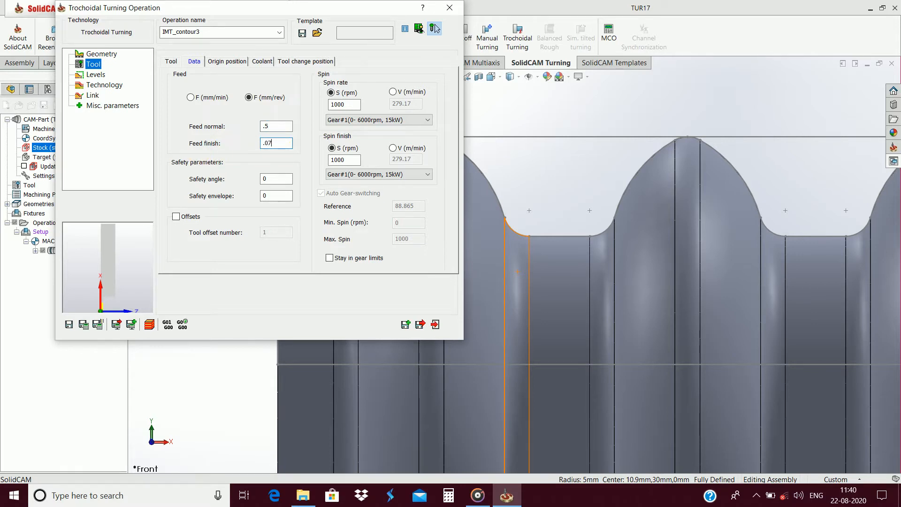
Step: Switch the spin rate and spin finish to V (m/min), entering 150 for the rate and 180 for the finish
click(393, 91)
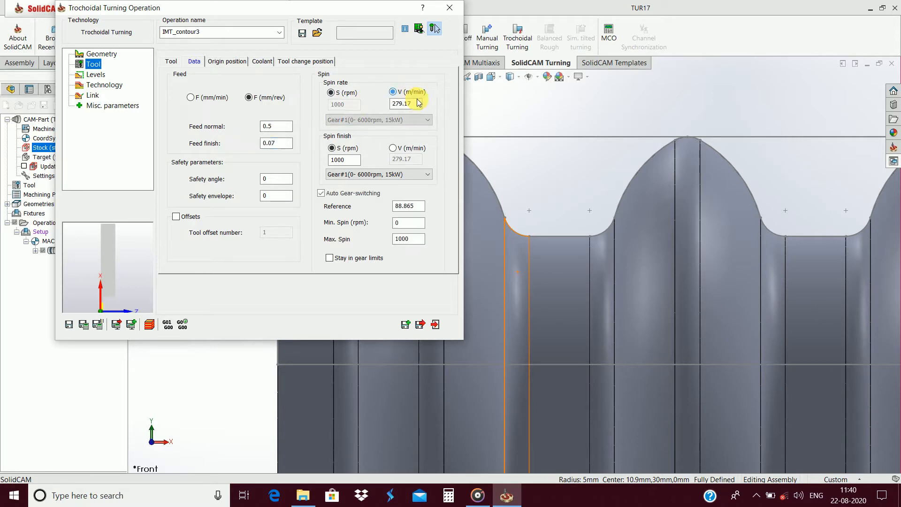
double_click(400, 104)
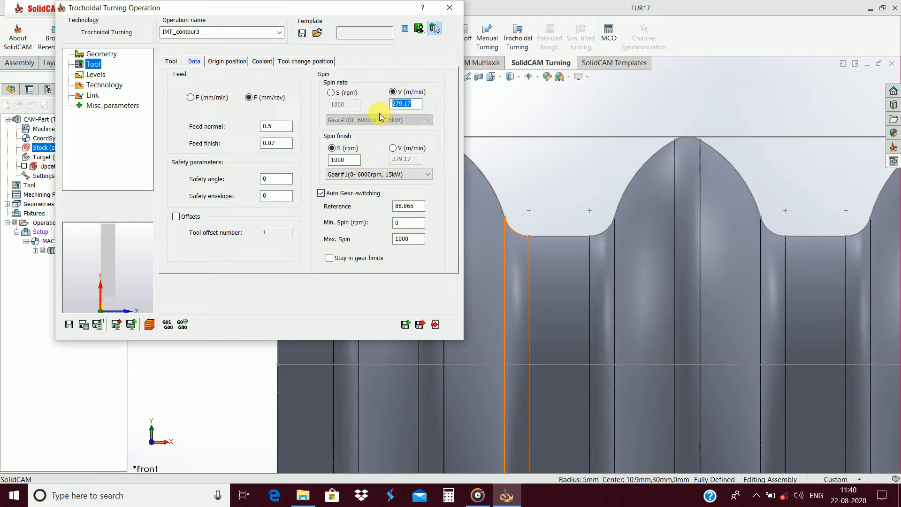
text(150)
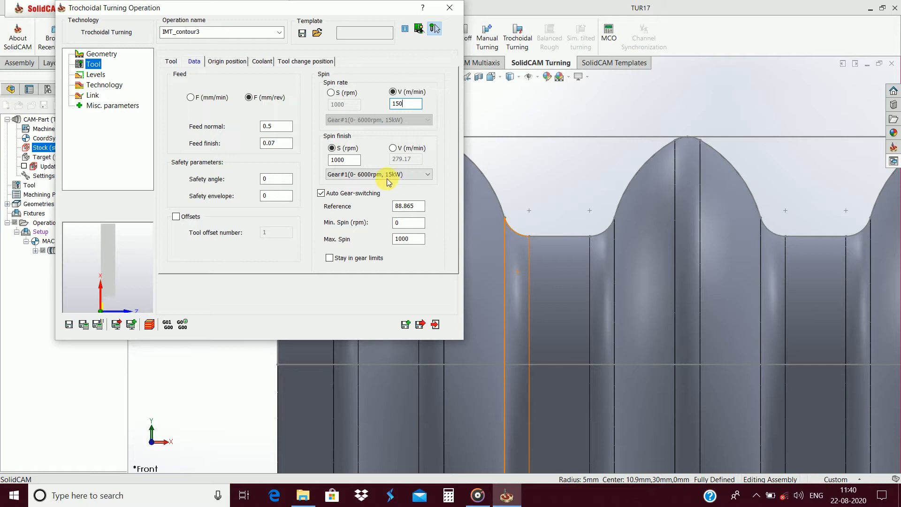
click(389, 181)
click(417, 207)
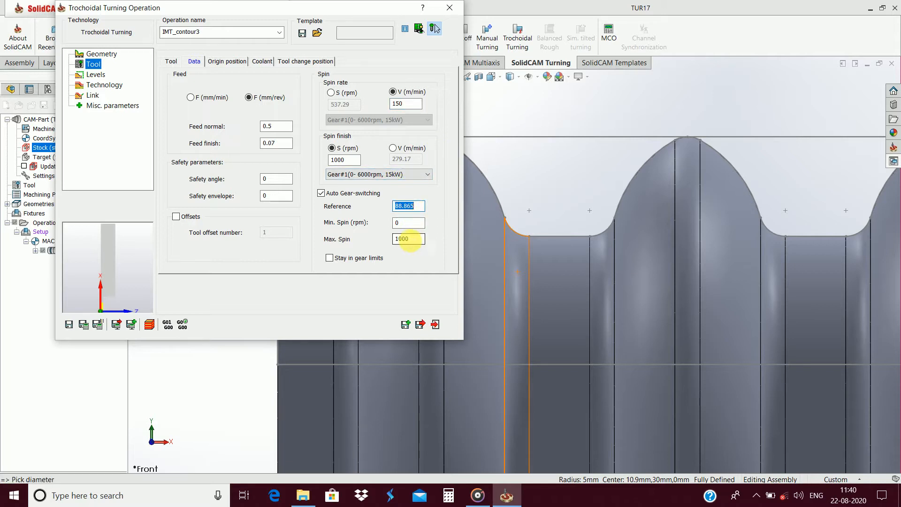
click(393, 148)
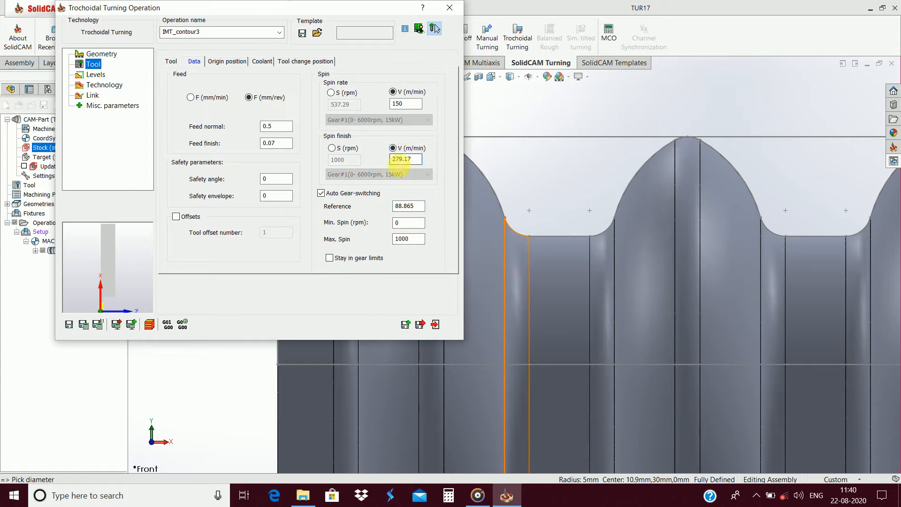
double_click(401, 160)
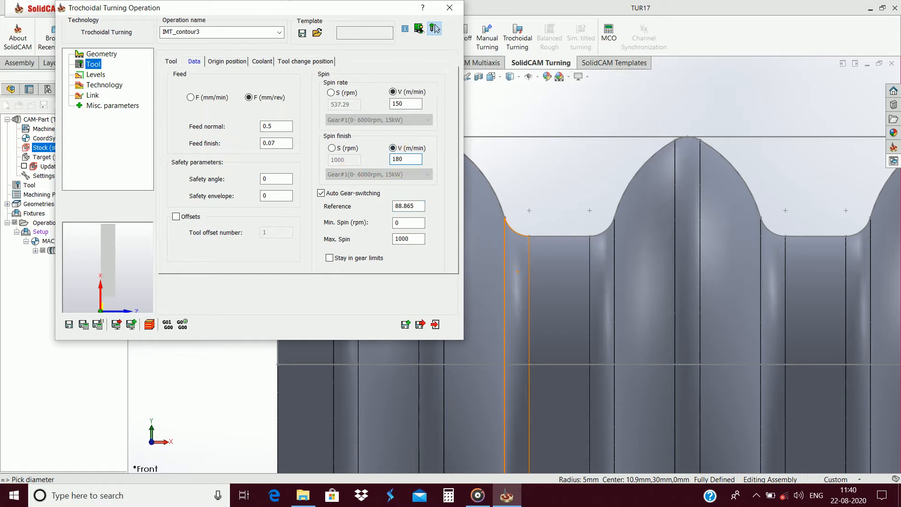
Step: Reduce the spin rate to 120 m/min and the spin finish to 150 m/min
double_click(405, 104)
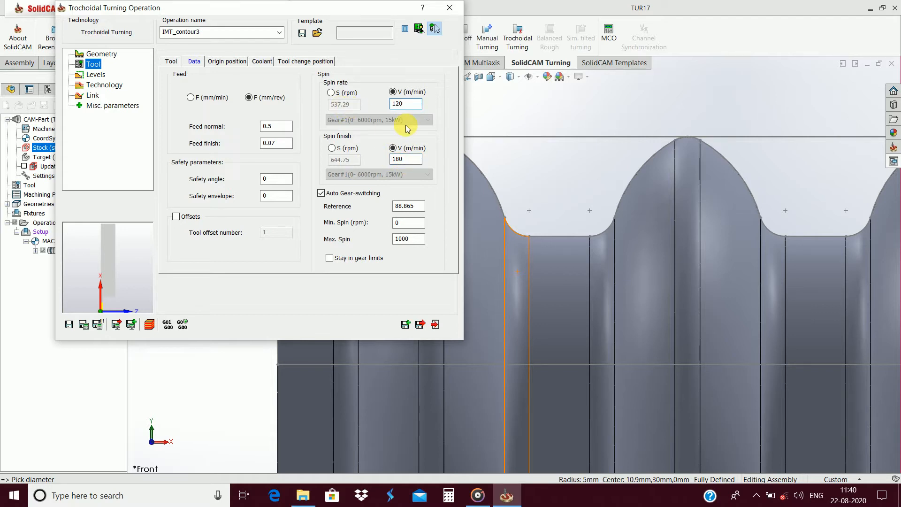
double_click(406, 159)
text(1)
click(278, 182)
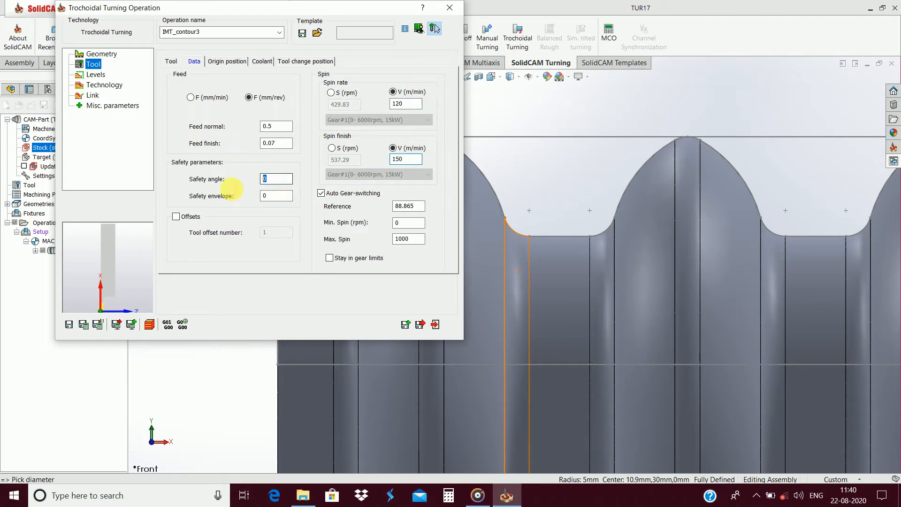
click(275, 198)
click(95, 74)
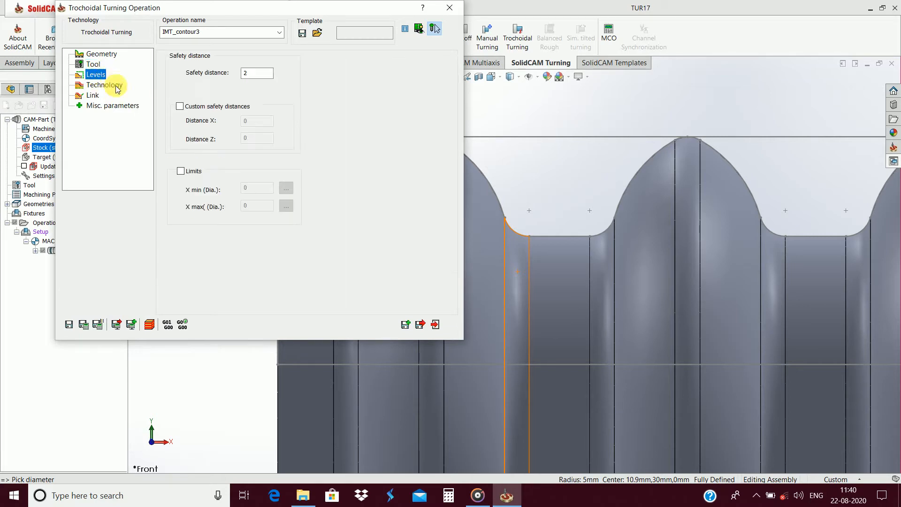
click(261, 78)
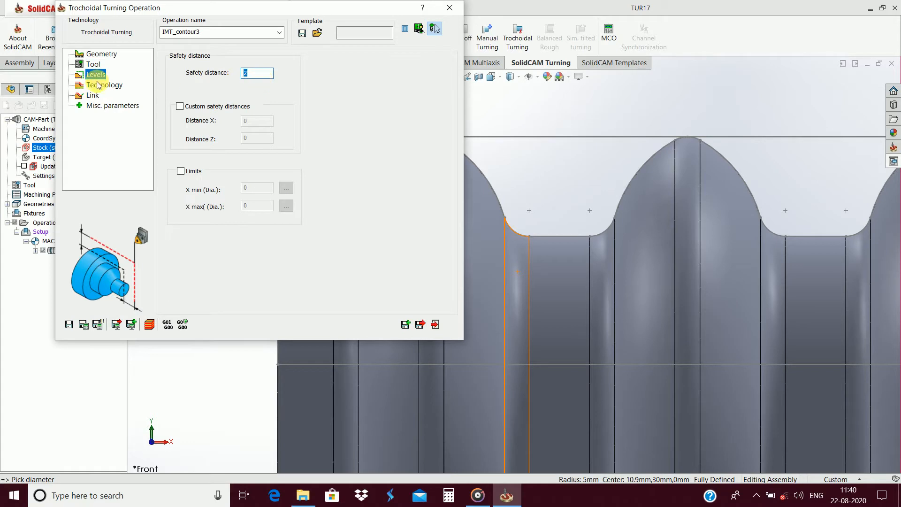
Step: Define the technology's cutting angles by Step down, with min step down .5 and max step down .1
click(99, 85)
click(274, 159)
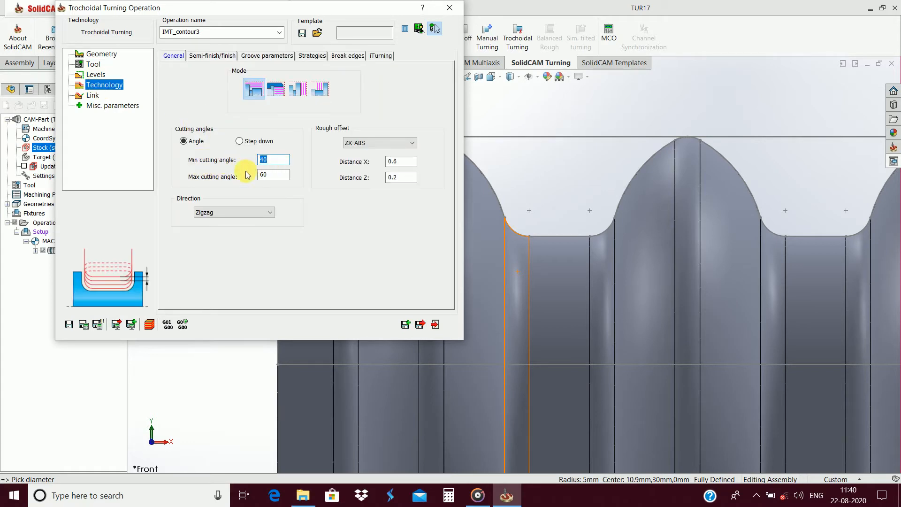
click(240, 141)
click(273, 160)
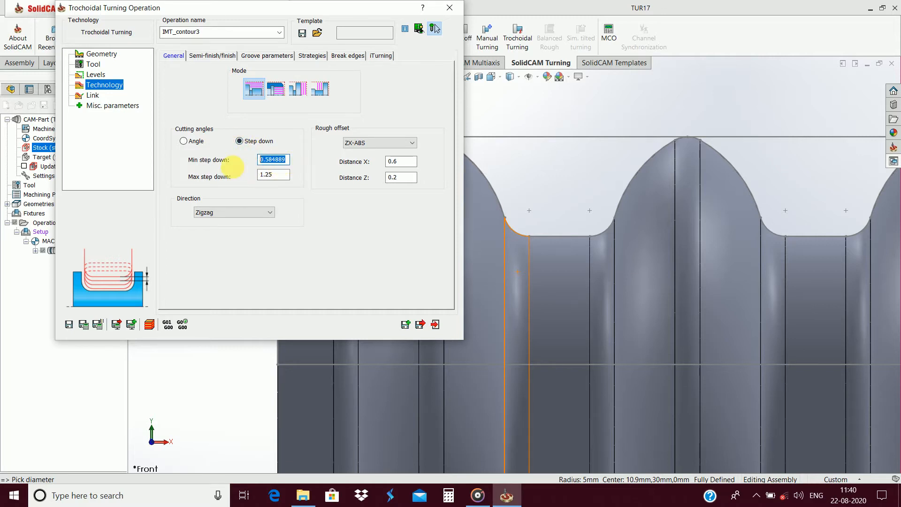
text(.5)
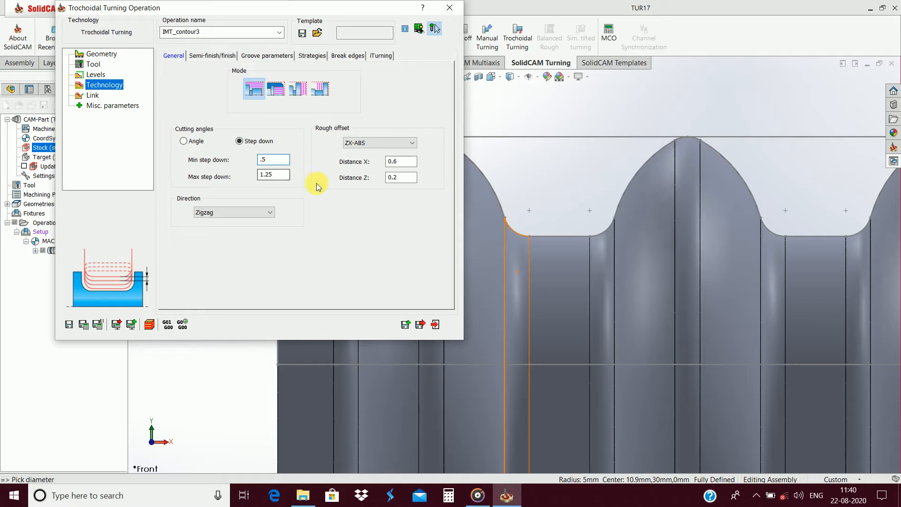
click(275, 175)
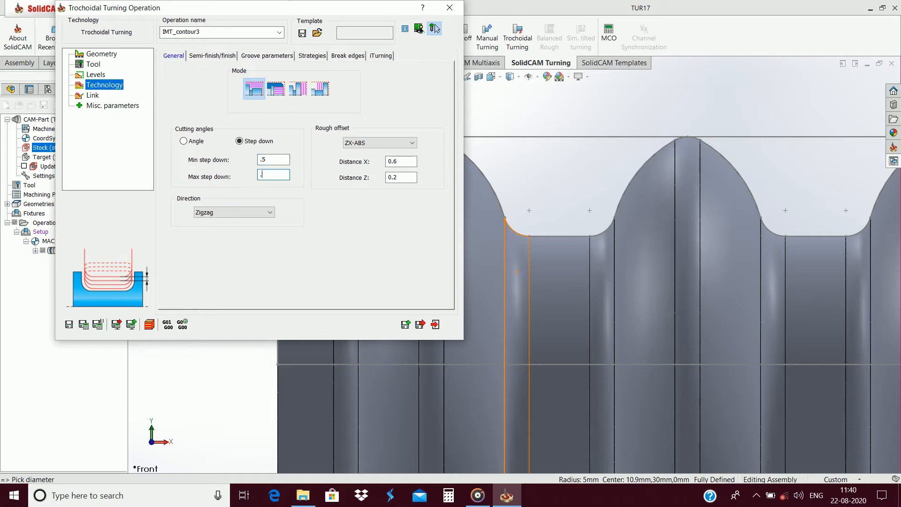
Step: Set the ZX-ABS rough offset to Distance X .3 and Distance Z .1
click(401, 161)
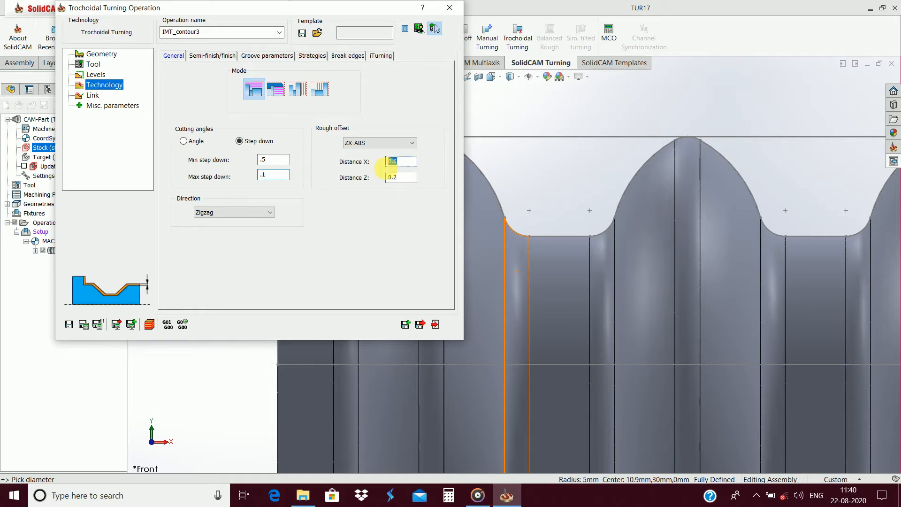
click(402, 180)
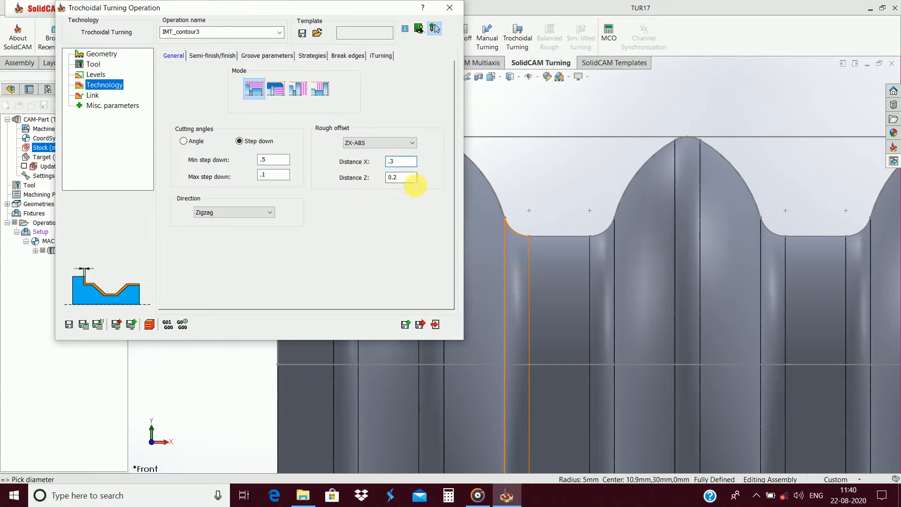
drag(406, 183, 356, 193)
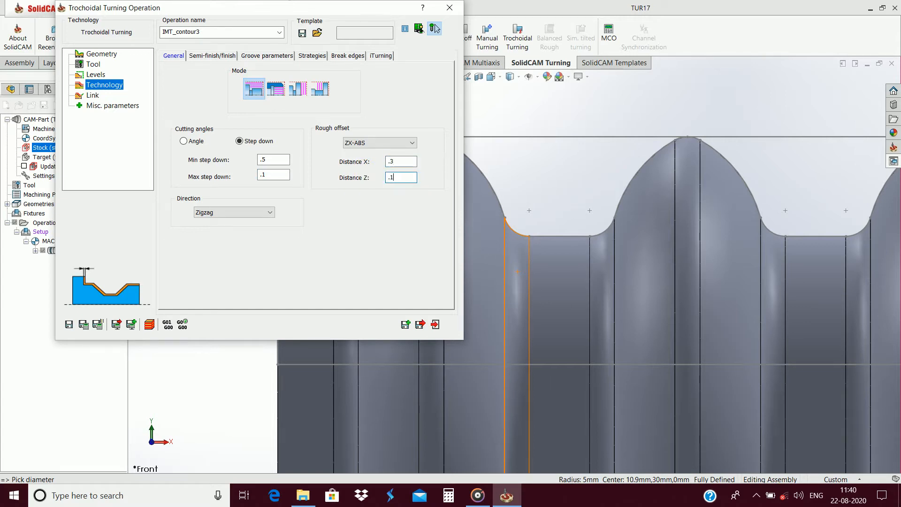
click(393, 144)
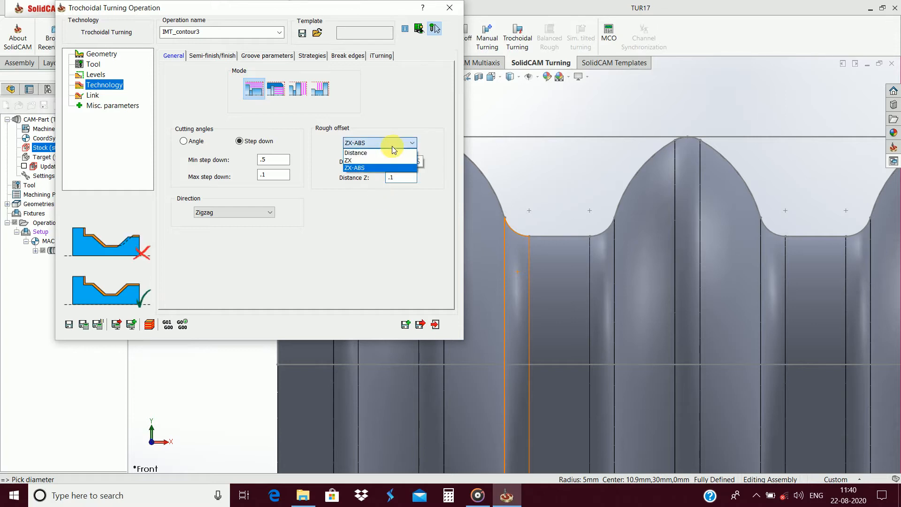
click(356, 152)
drag(404, 162, 352, 175)
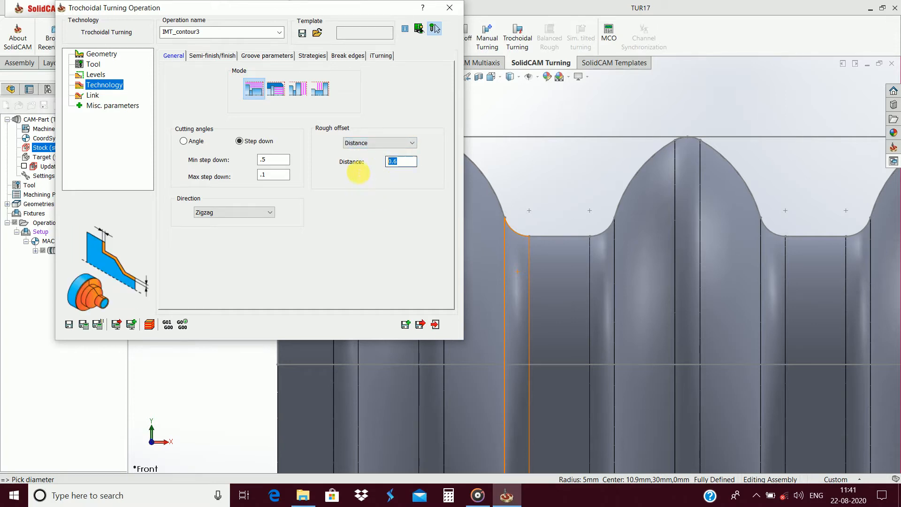
text(.2)
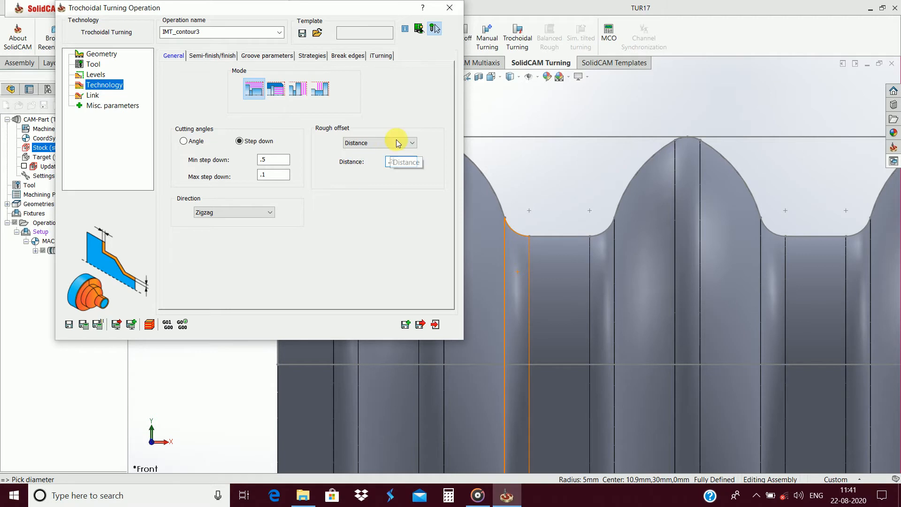
click(370, 143)
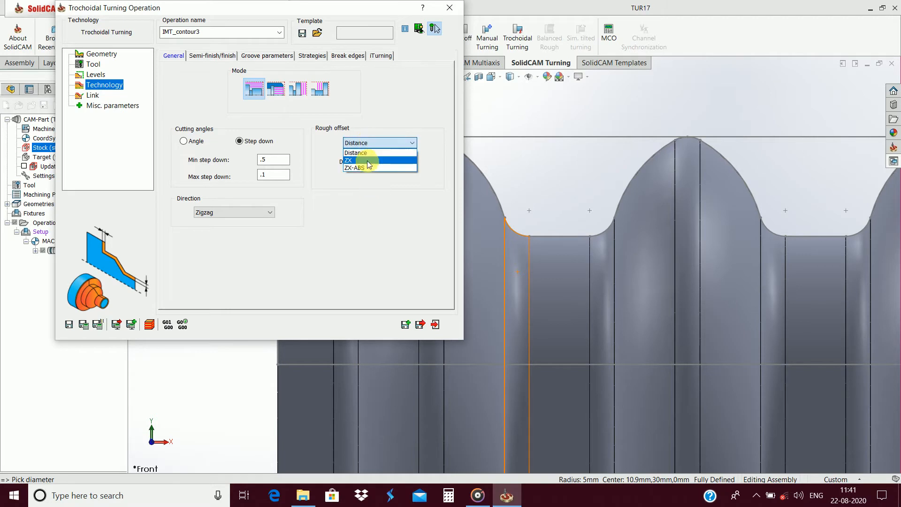
click(359, 170)
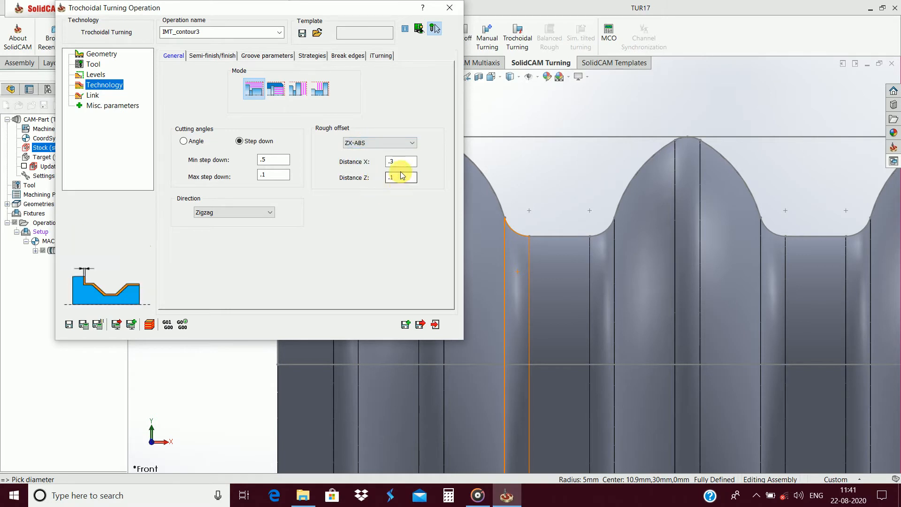
click(401, 162)
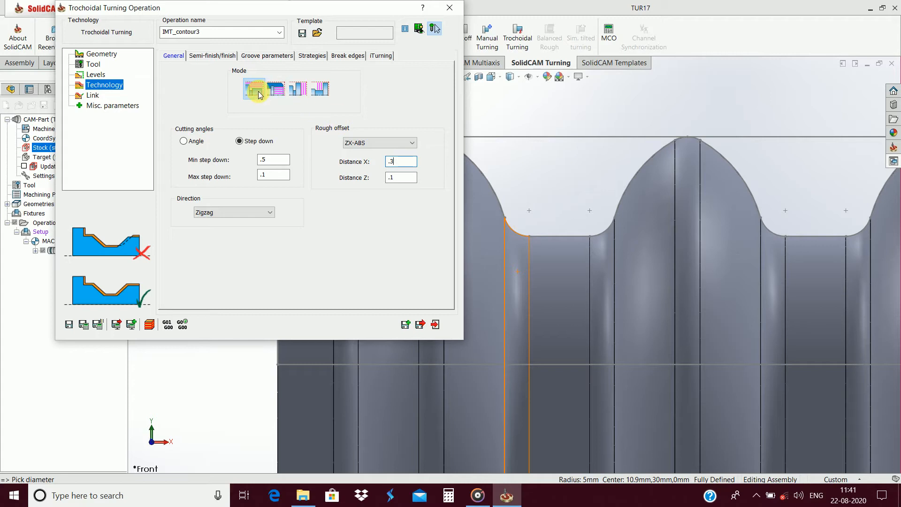
Step: Keep the cutting direction on Zigzag and set the semi-finish to the ISO-Turning method
click(260, 211)
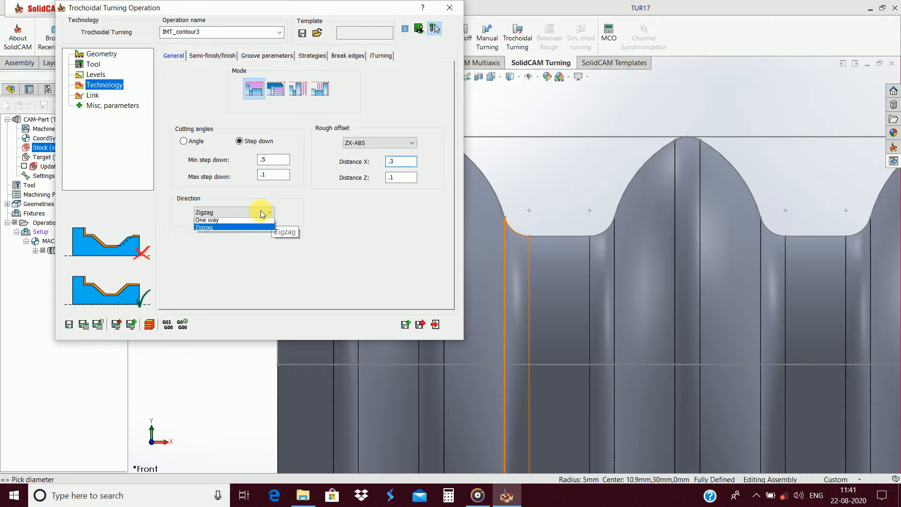
click(225, 231)
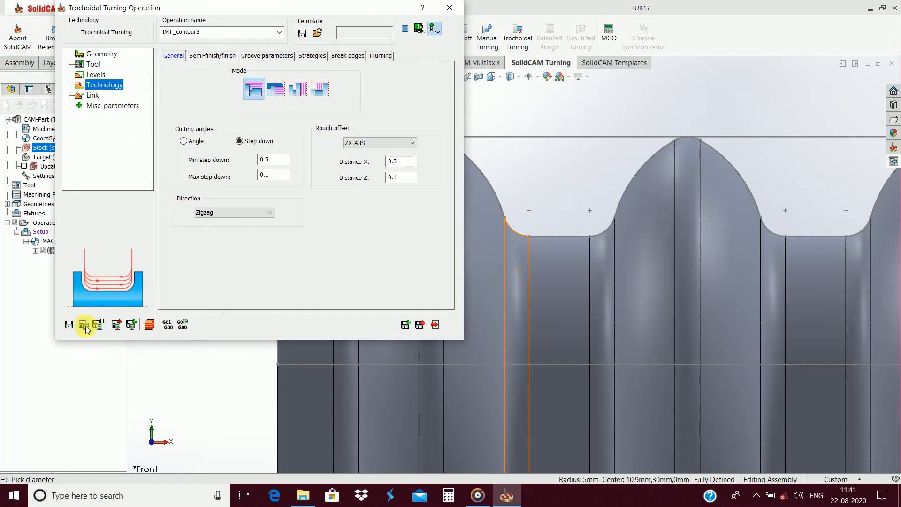
click(212, 55)
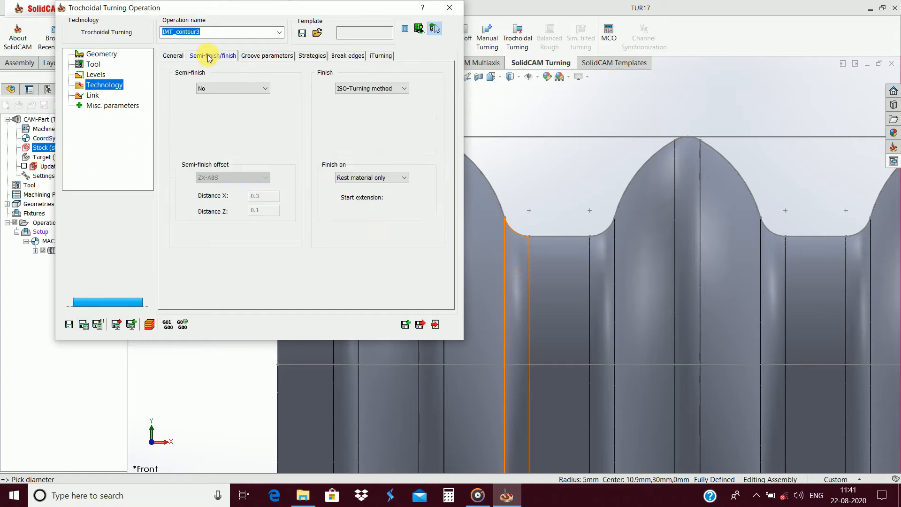
click(249, 91)
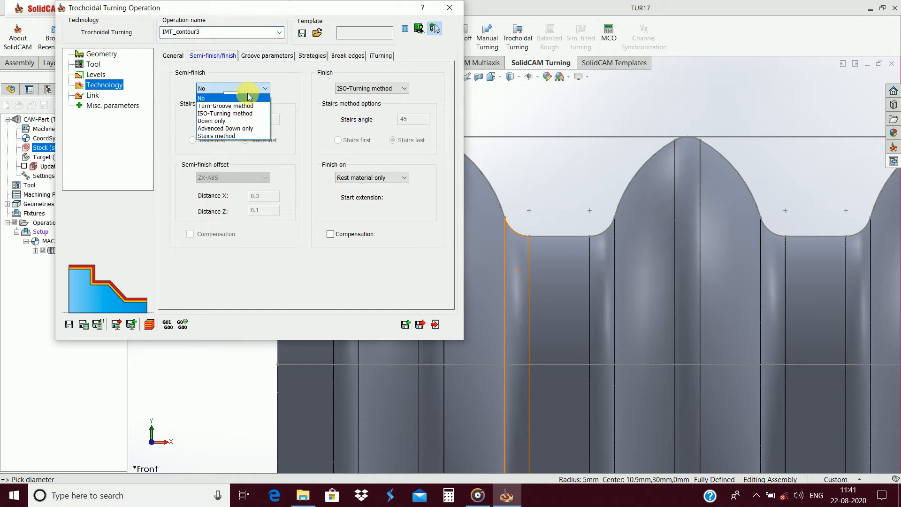
click(236, 117)
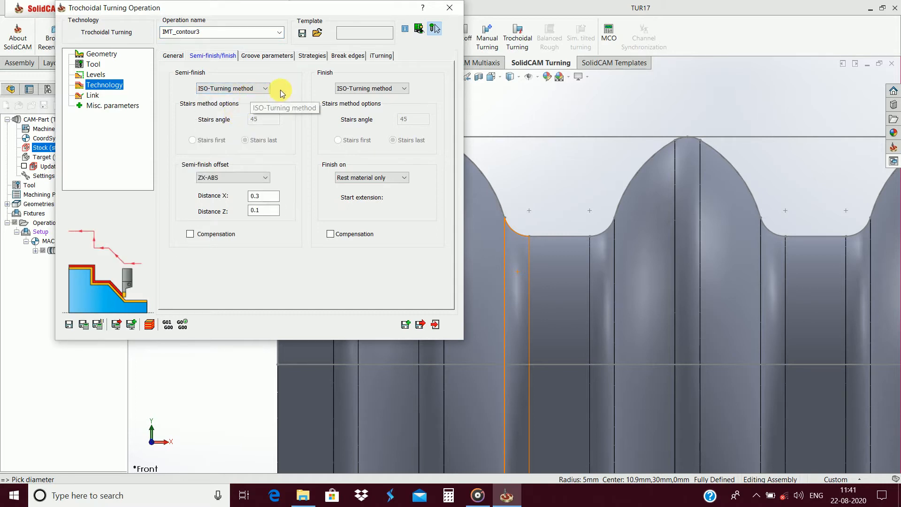
Step: Review the groove parameters and the descending motion strategy, and try to save and calculate the operation
click(270, 57)
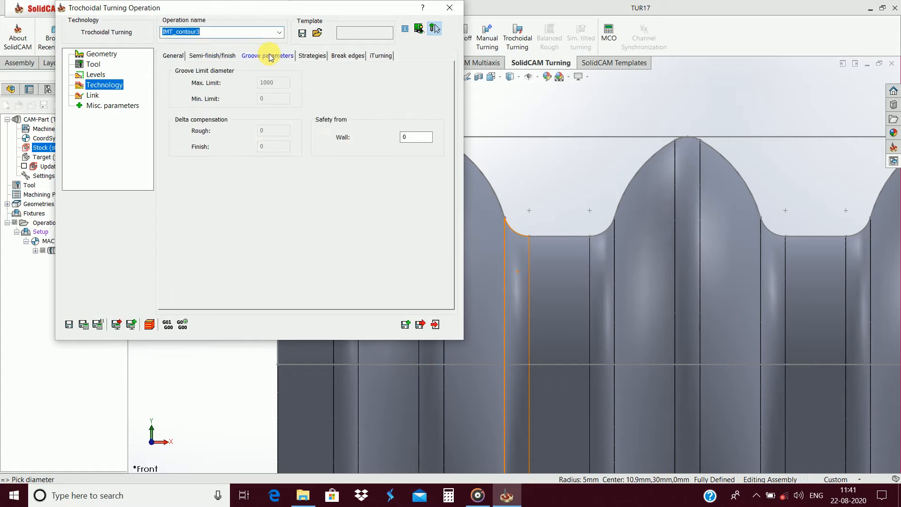
click(310, 56)
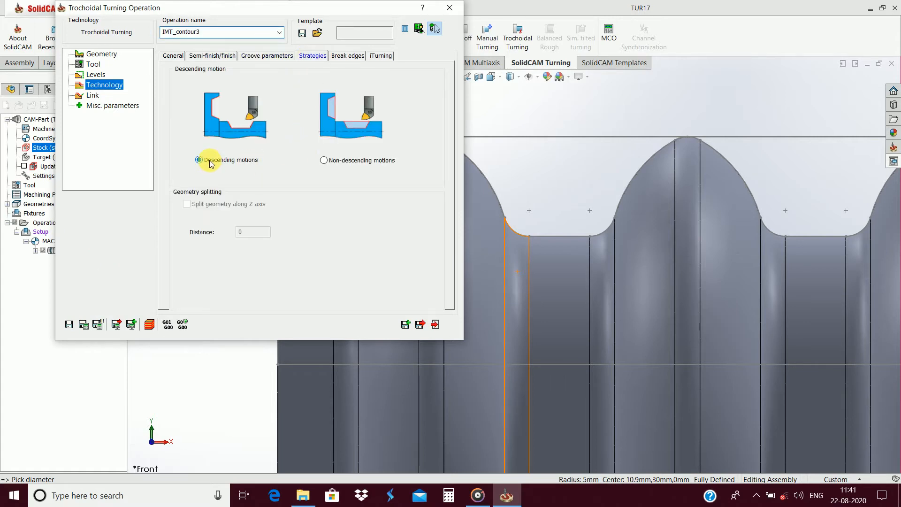
click(85, 326)
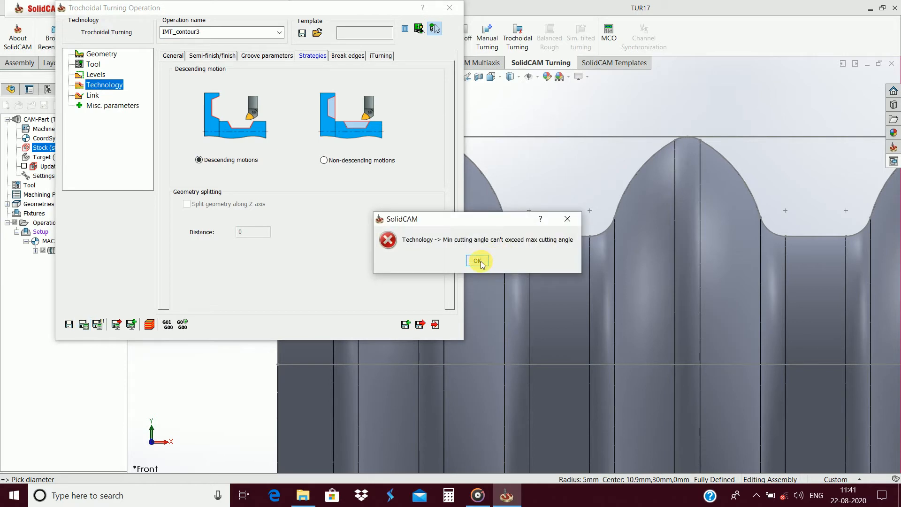
click(479, 261)
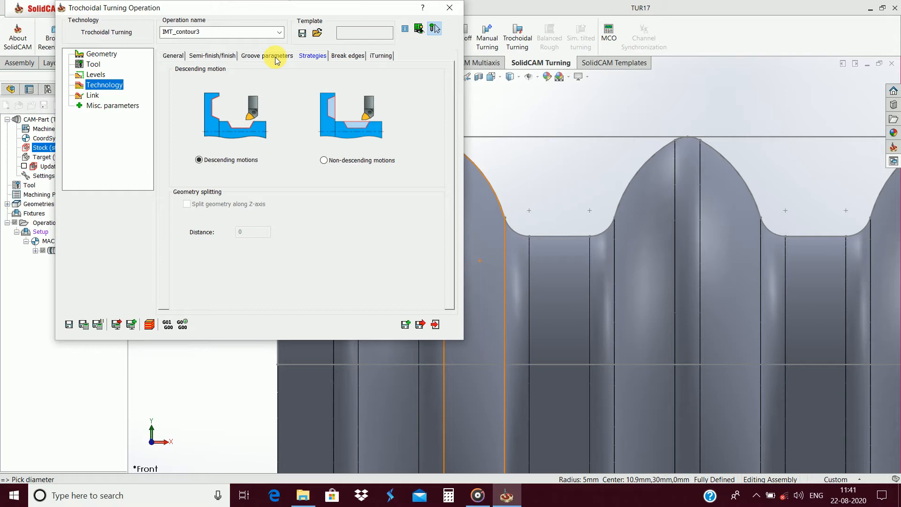
Step: Set the rough offset to Distance X .5 and Distance Z .2, and try to calculate the operation again
click(253, 58)
click(218, 59)
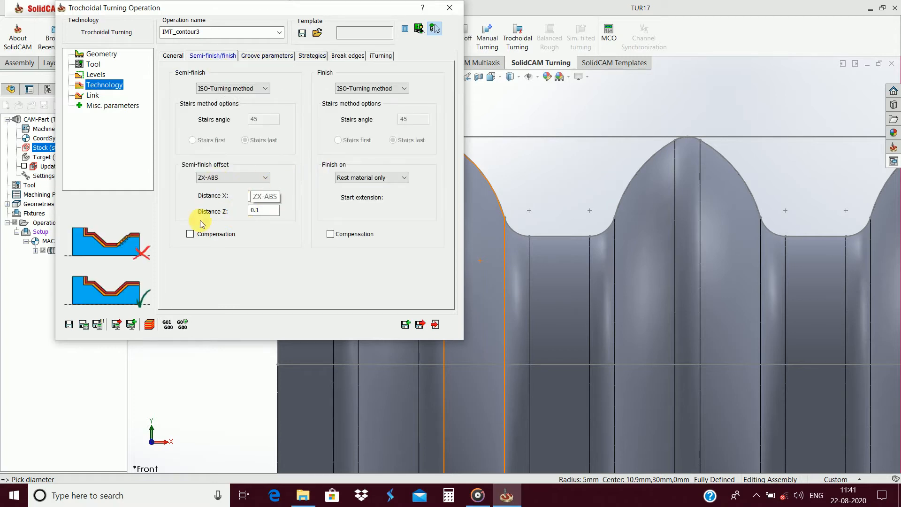
double_click(262, 196)
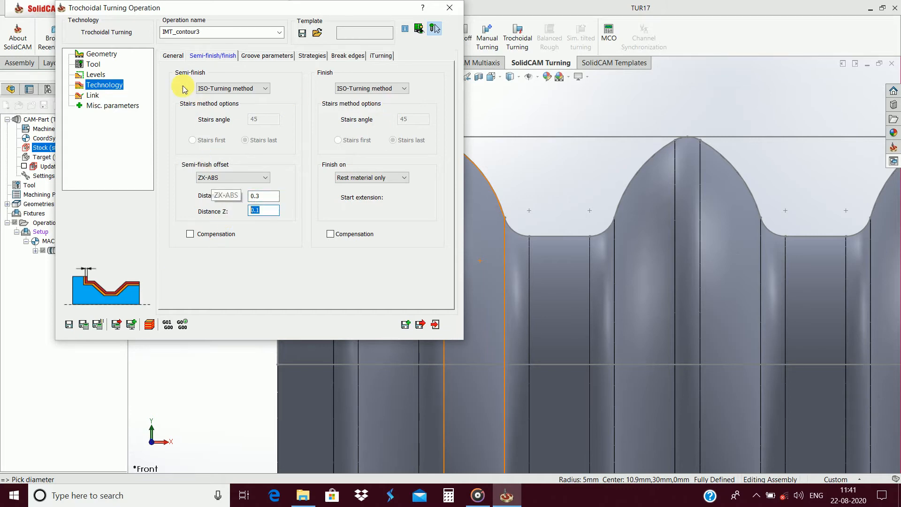
click(174, 56)
double_click(401, 161)
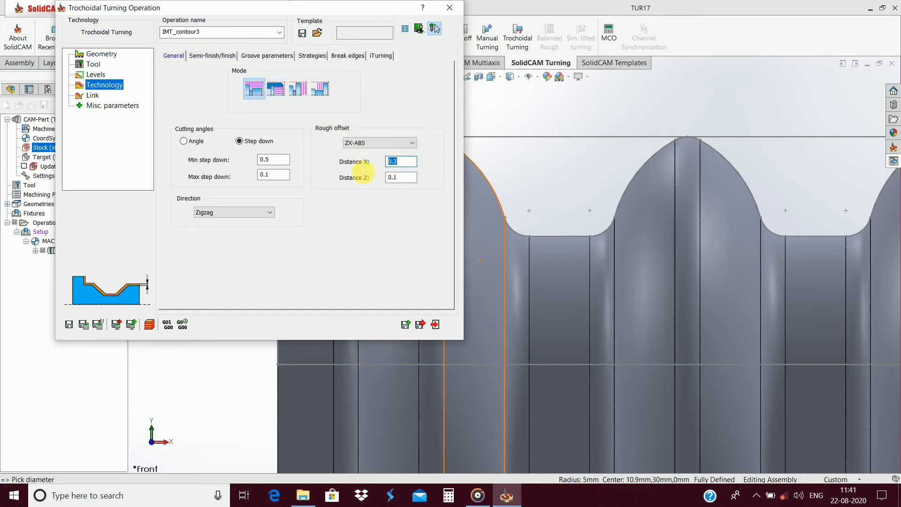
double_click(409, 178)
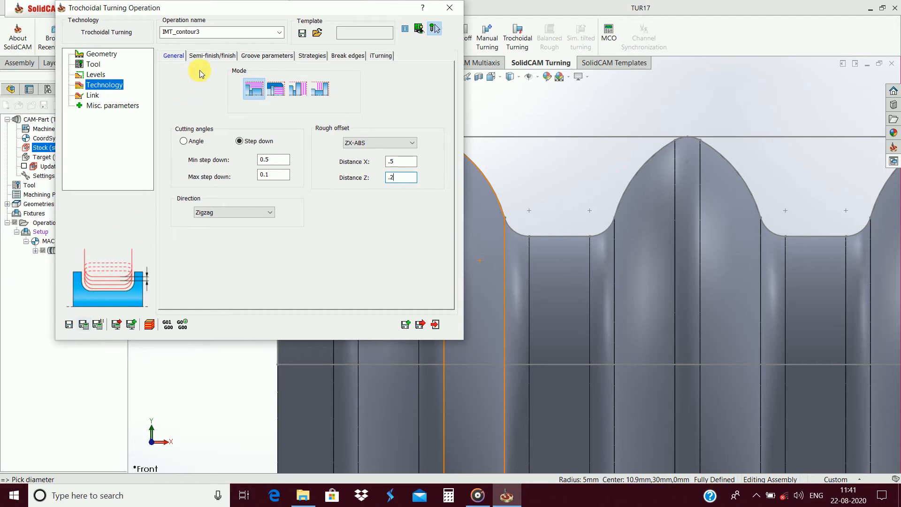
click(209, 55)
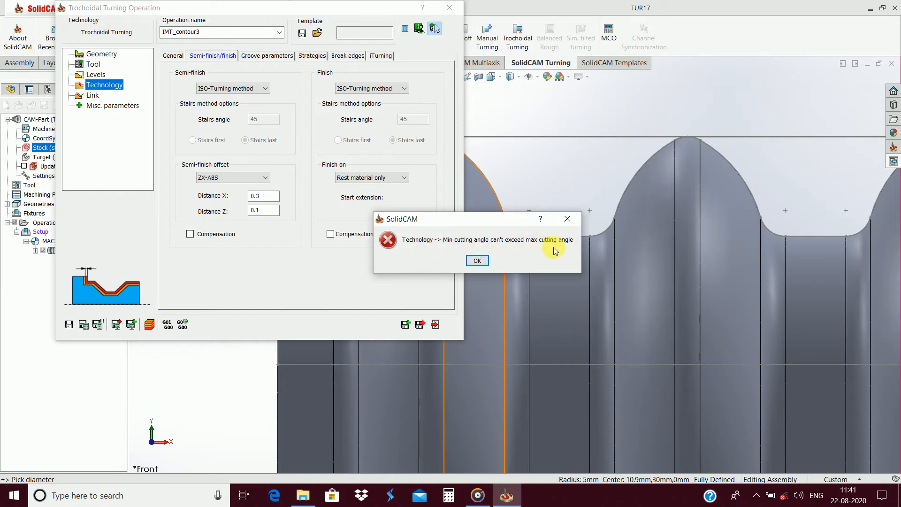
click(477, 261)
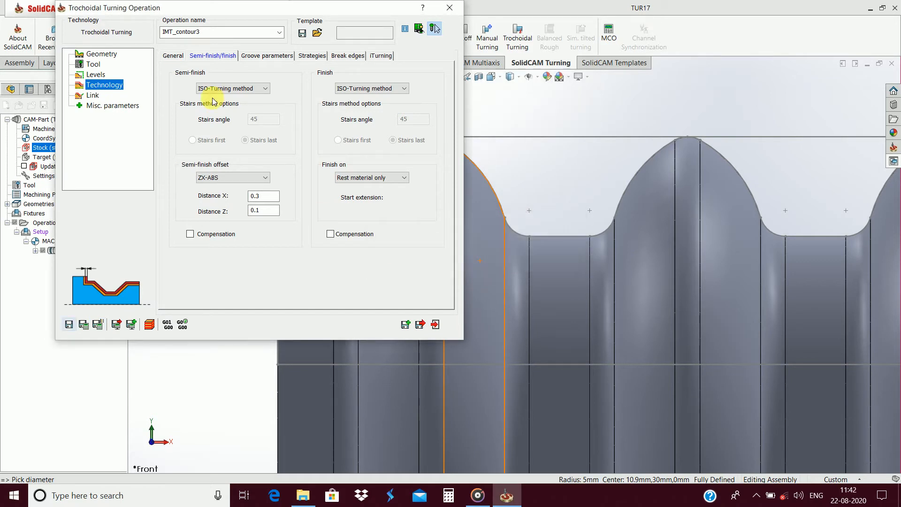
Step: Set the max step down to 1.0, save and calculate the trochoidal operation, and exit it
click(173, 55)
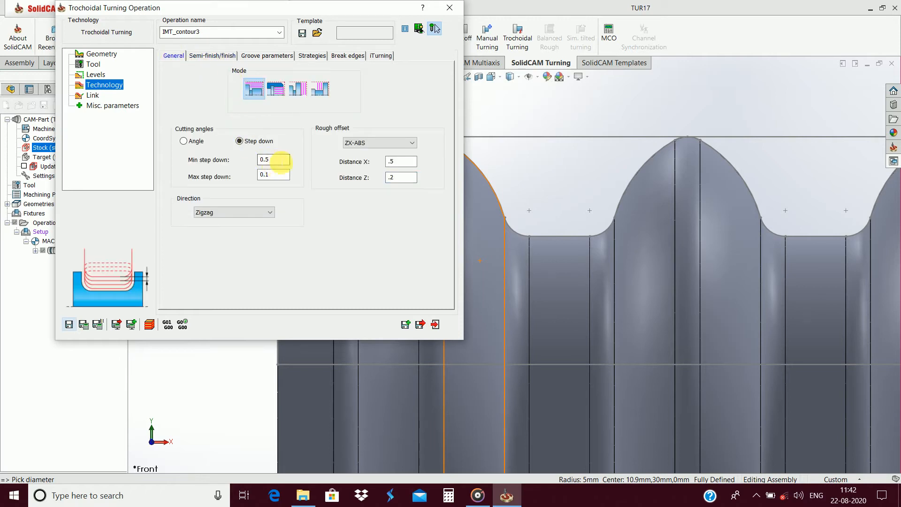
drag(275, 162, 248, 162)
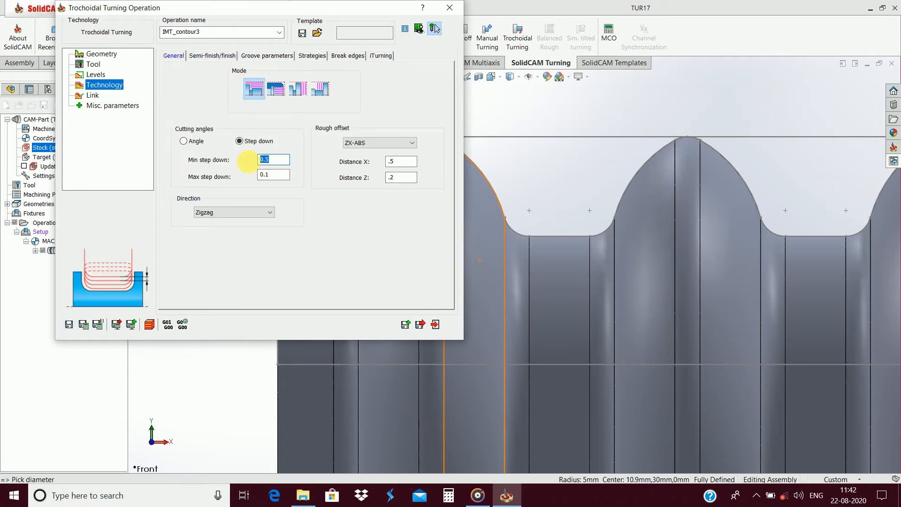
click(184, 141)
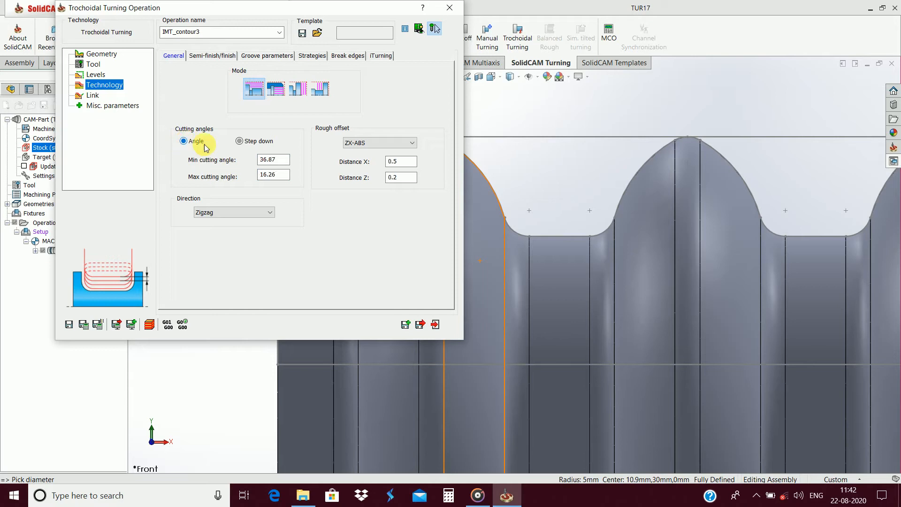
click(239, 141)
drag(287, 176, 230, 176)
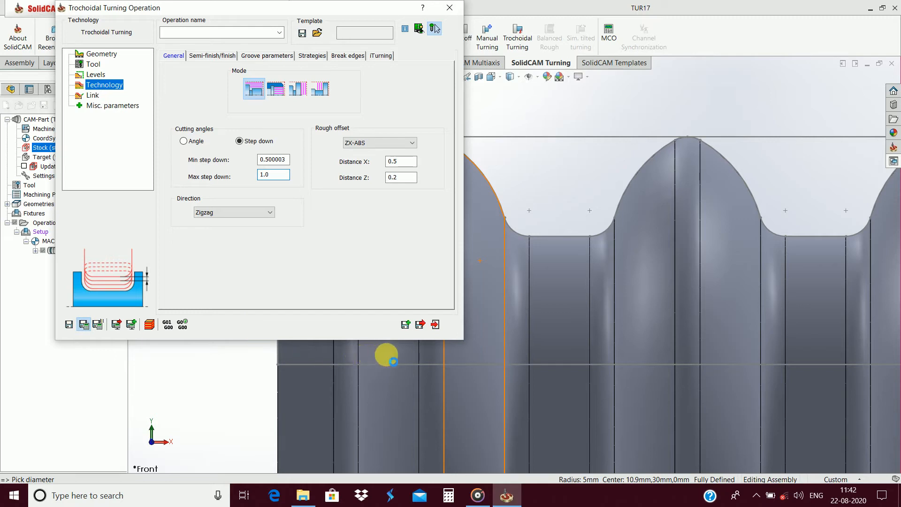
click(435, 324)
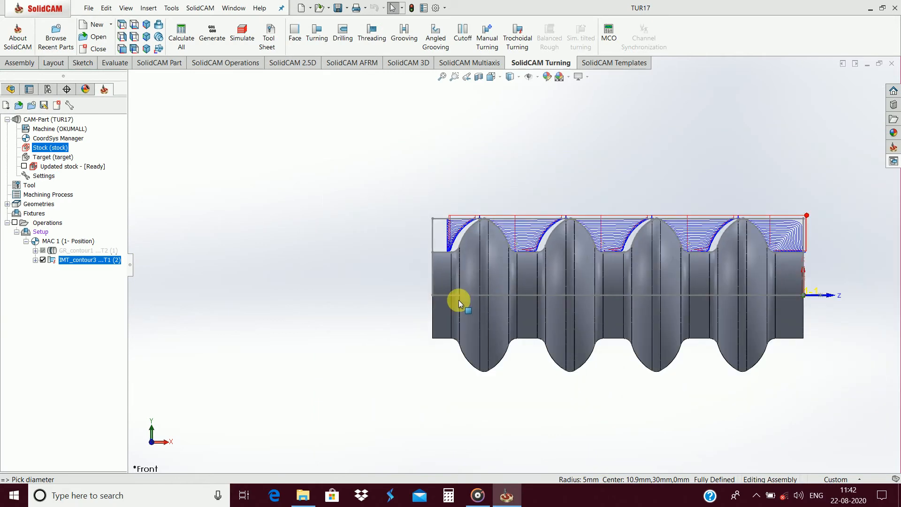
Step: Edit the machine setup so that its fixture is None
right_click(41, 233)
click(55, 237)
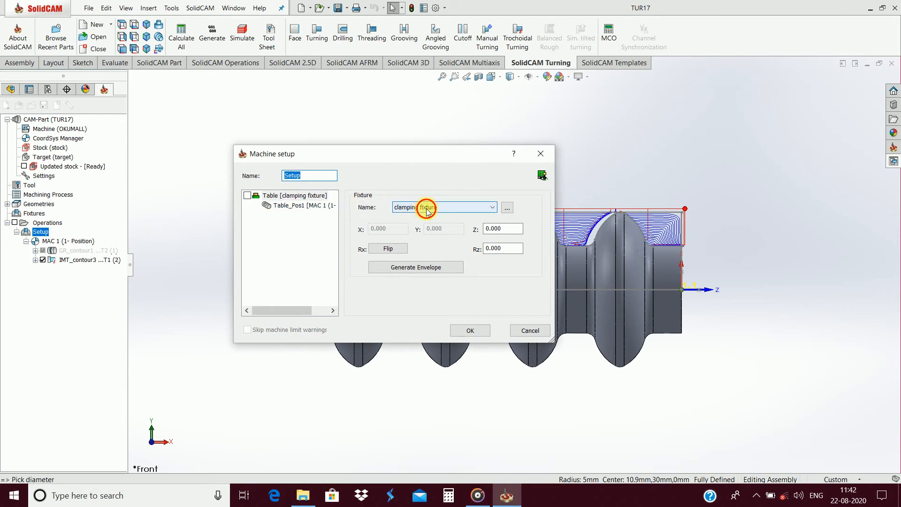
click(428, 208)
click(409, 225)
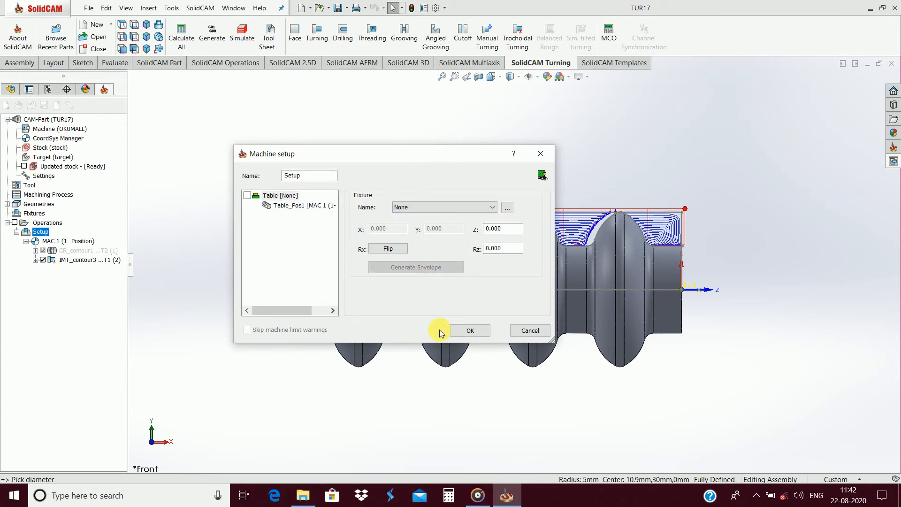
click(468, 331)
Step: Simulate the zigzag trochoidal toolpath in the Turning simulation, stop it partway and close the simulation
right_click(108, 264)
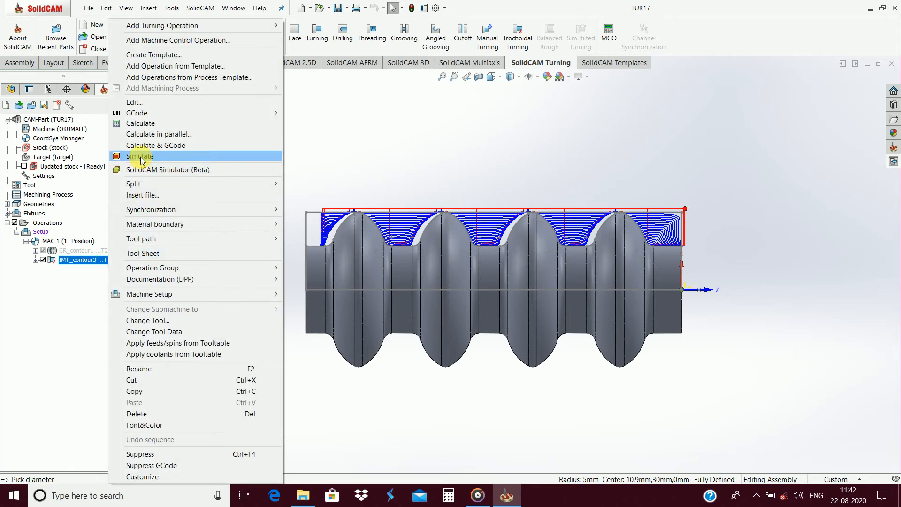
click(140, 157)
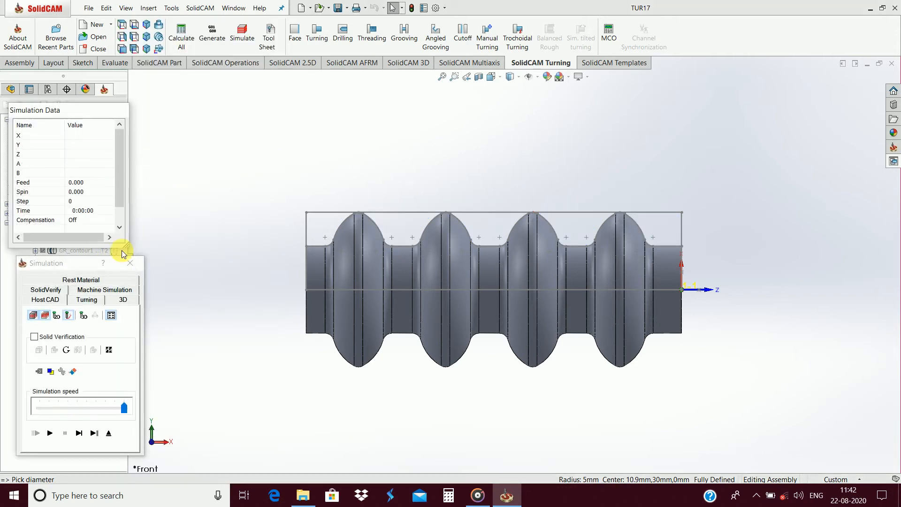
click(87, 300)
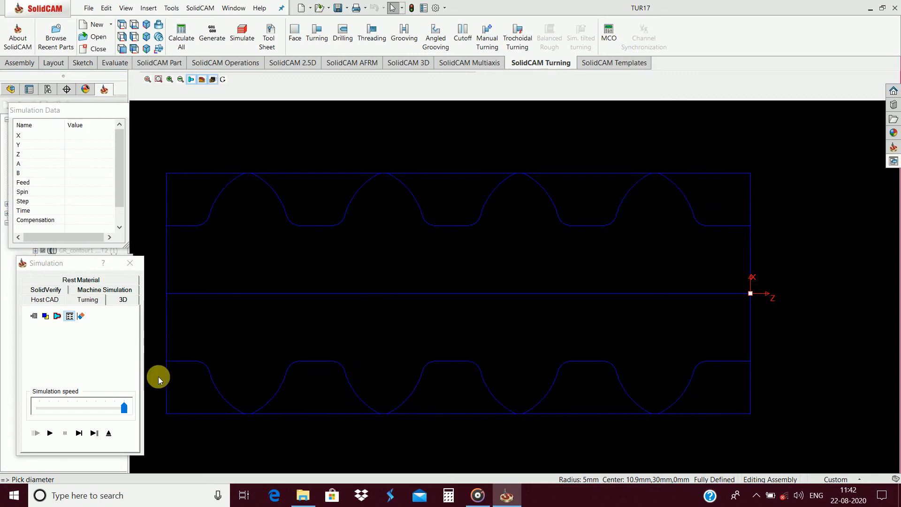
click(51, 432)
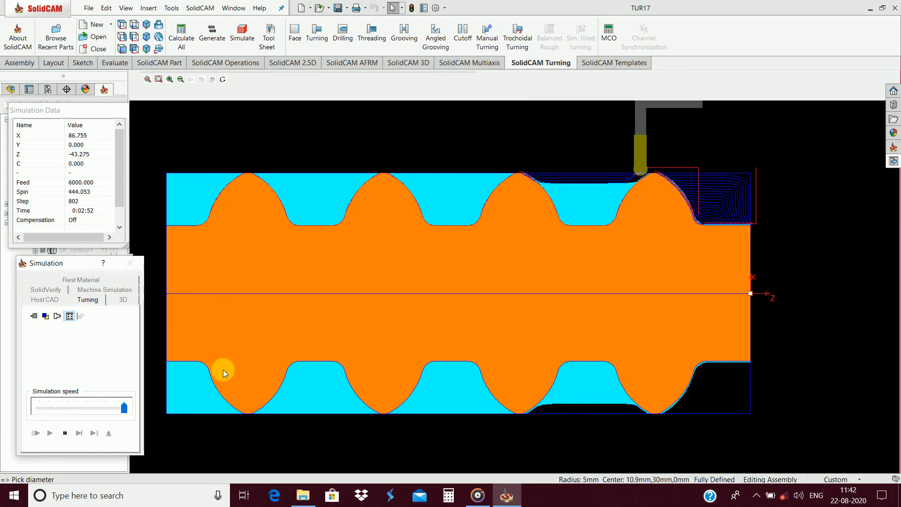
click(64, 433)
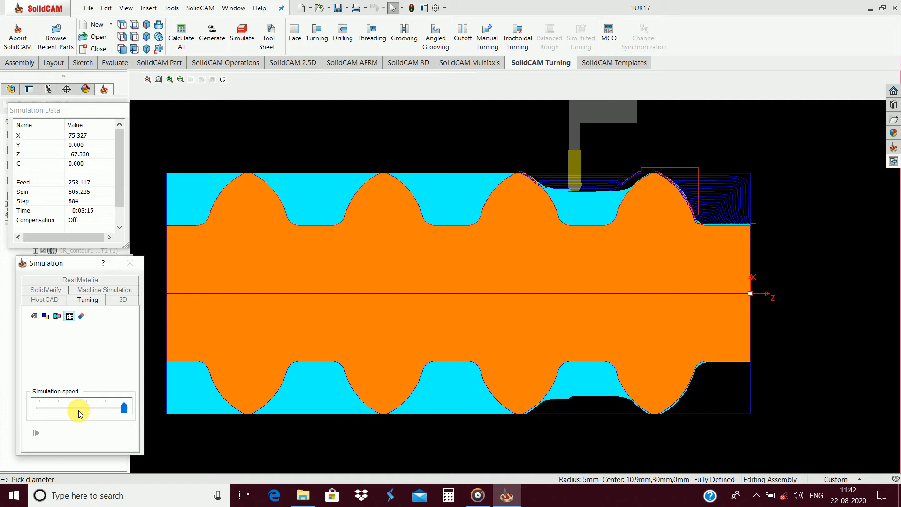
click(135, 264)
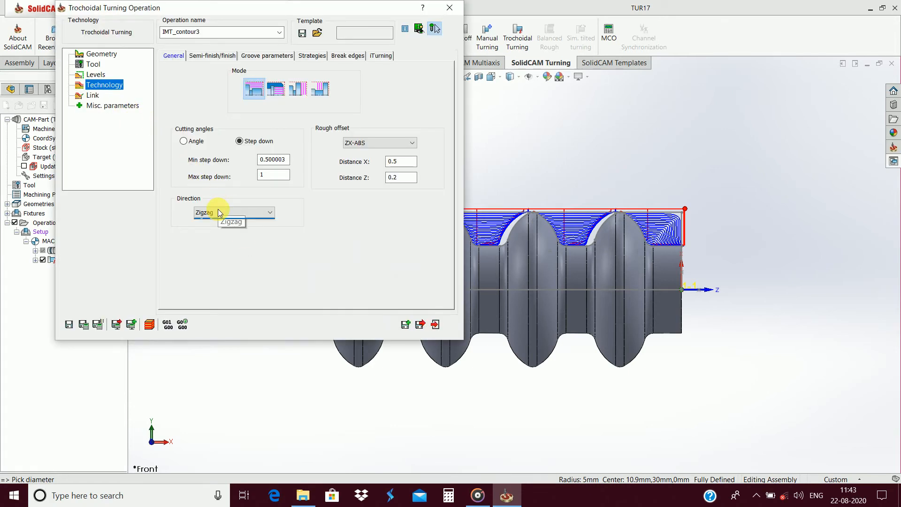
Step: Change the trochoidal operation's cutting direction to One way and save and calculate it
click(220, 212)
click(215, 224)
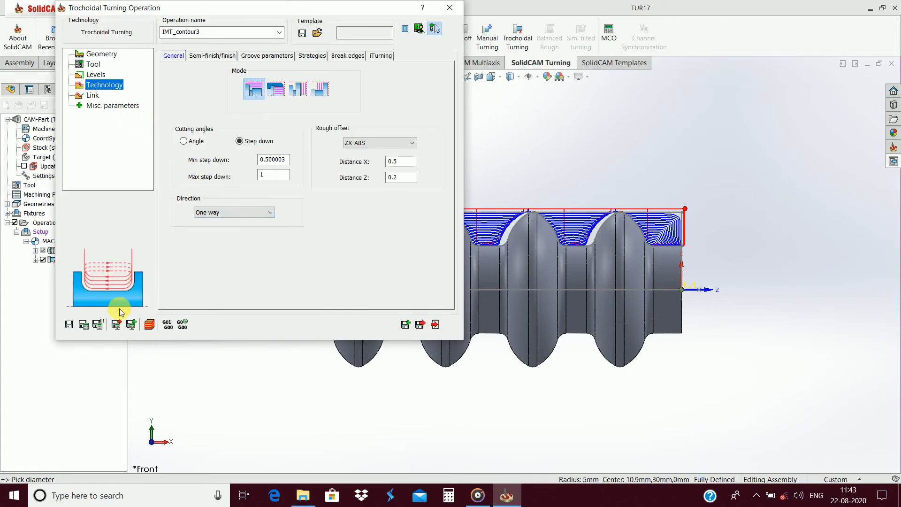
click(84, 325)
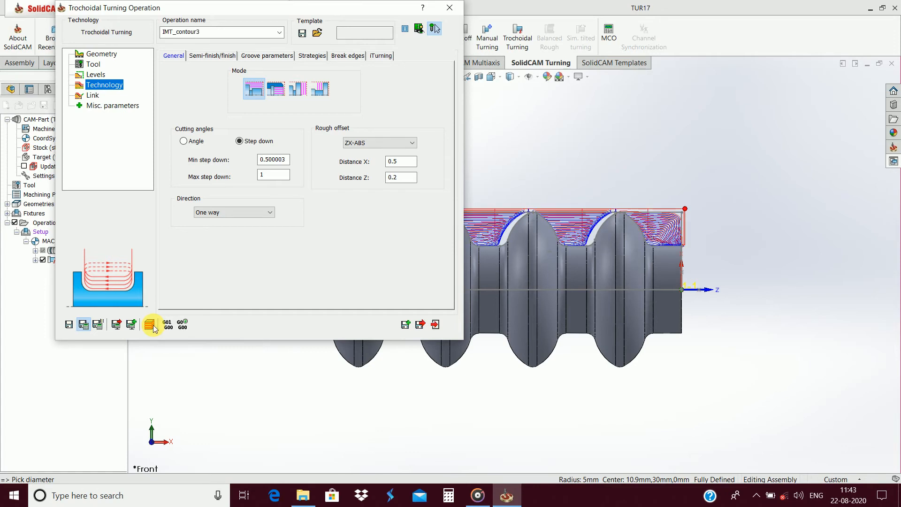
Step: Simulate the one-way toolpath in the Turning simulation, watch the grooves being cut, and exit the simulation
click(150, 326)
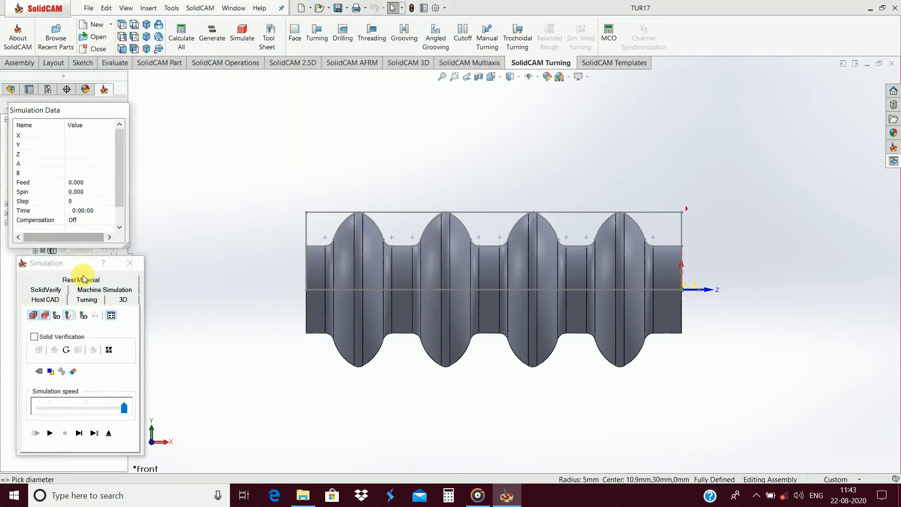
click(87, 300)
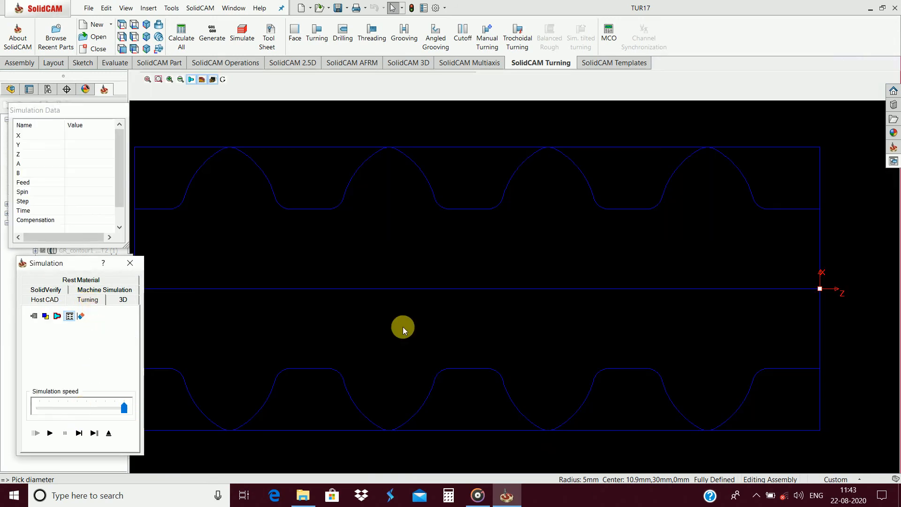
scroll(403, 327, down, 1)
click(51, 433)
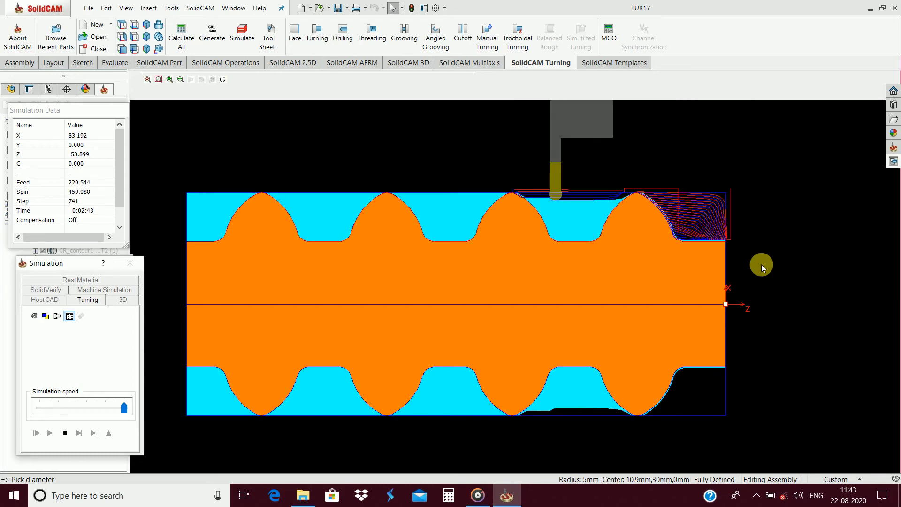
scroll(598, 202, up, 2)
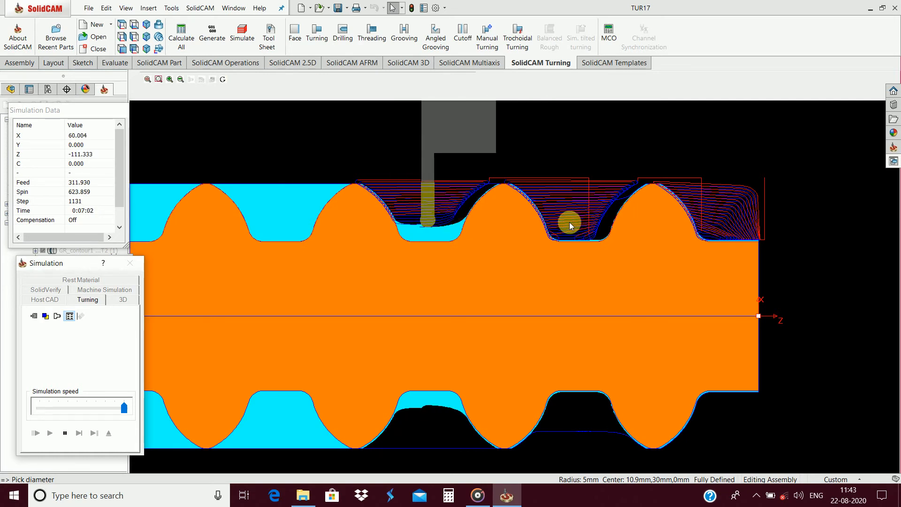
click(65, 432)
click(109, 431)
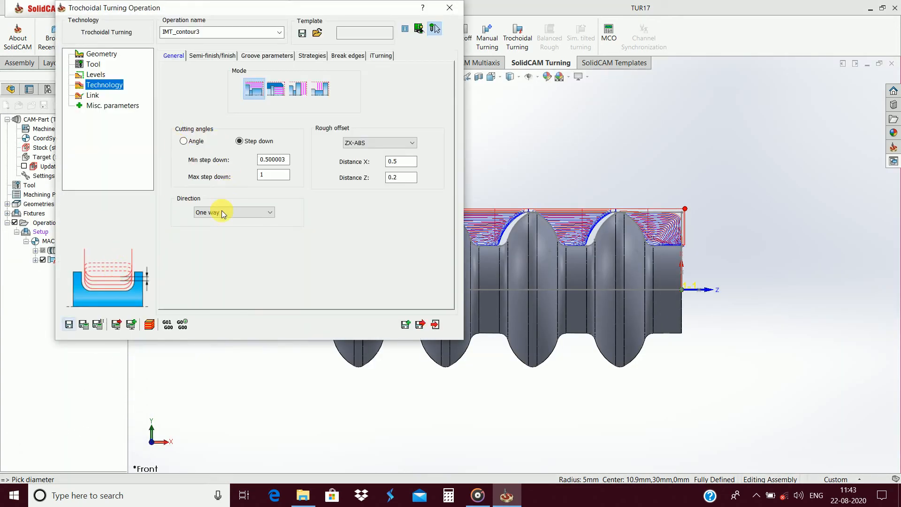
Step: Set the trochoidal operation's cutting direction back to Zigzag, then save and calculate it
click(222, 212)
click(212, 226)
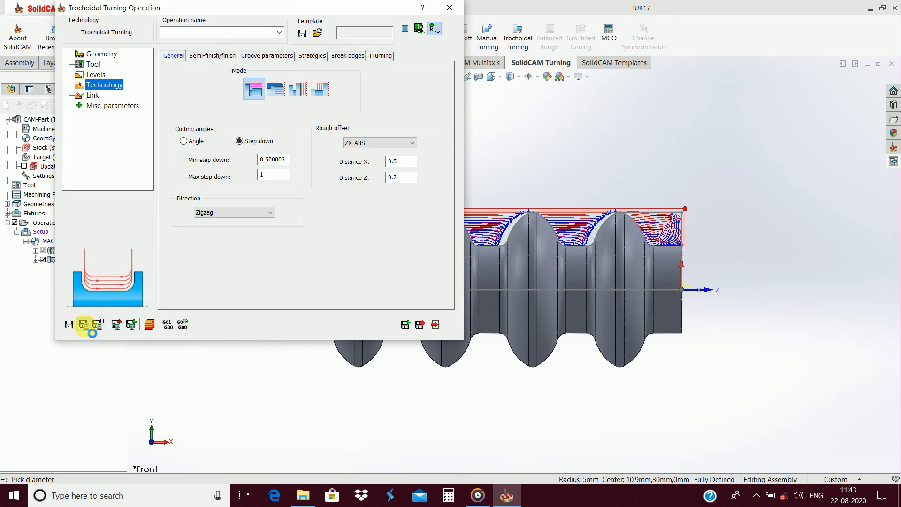
click(84, 324)
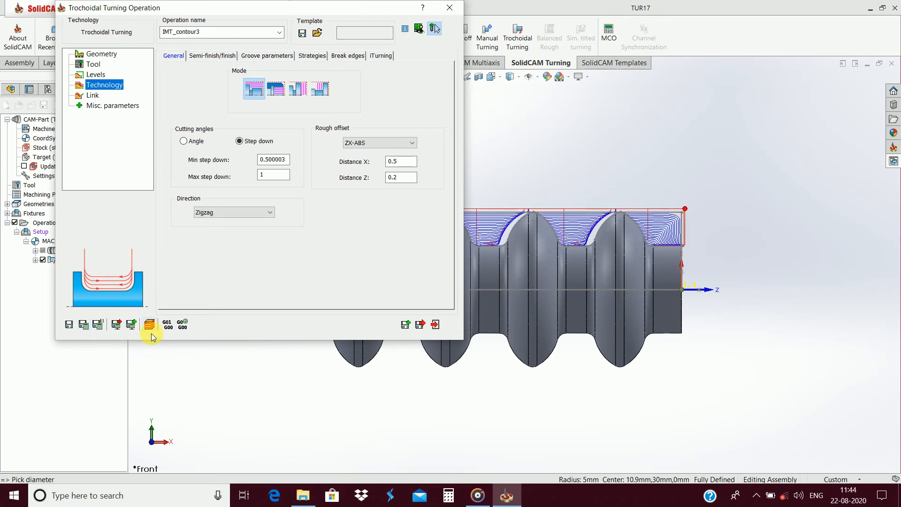
Step: Open the zigzag operation in Machine Simulation, inspect the turret and ribbed shaft, and close the simulation
click(149, 325)
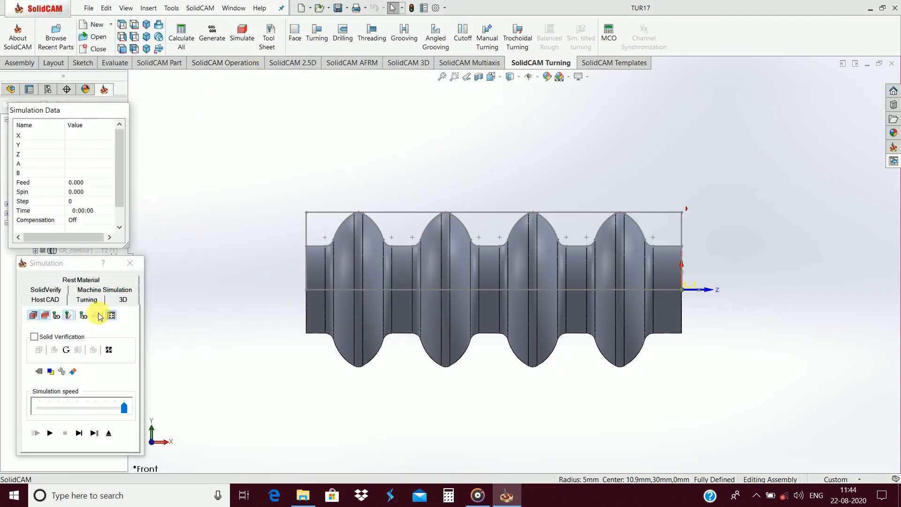
click(89, 292)
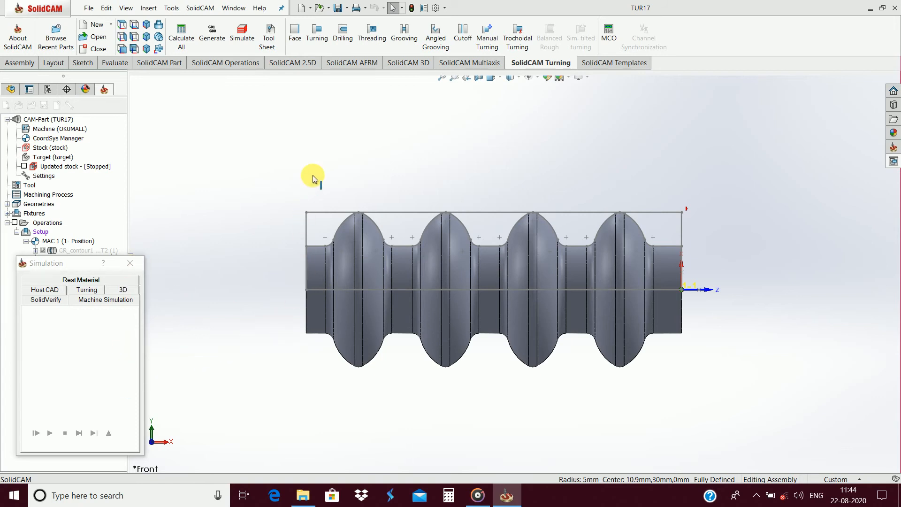
click(273, 189)
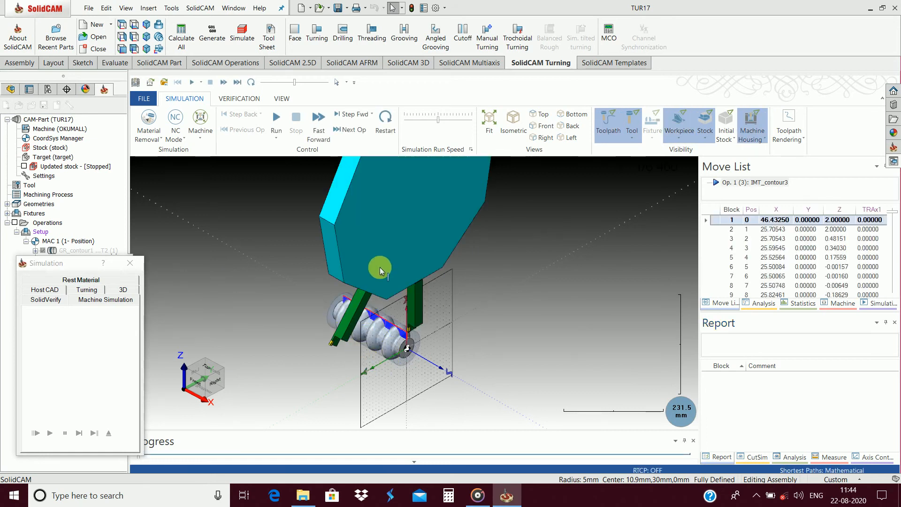
middle_drag(394, 235, 385, 263)
click(128, 264)
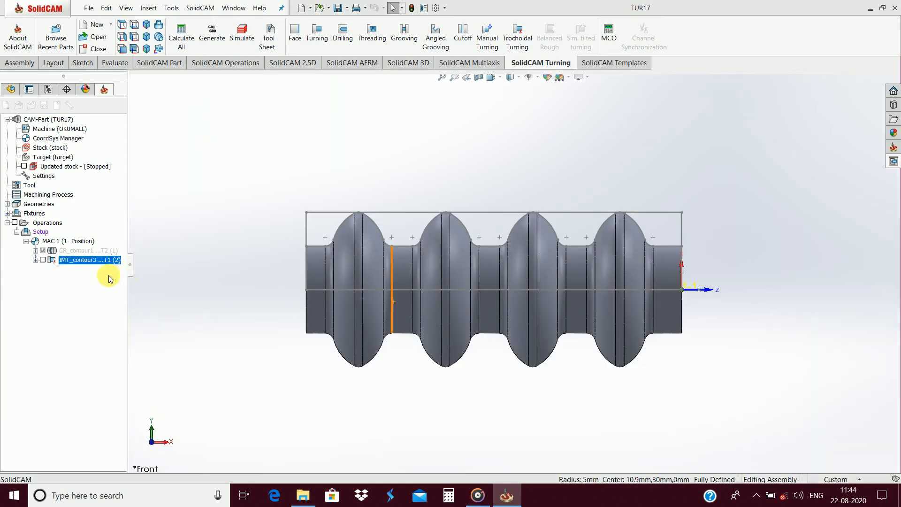
Step: Reopen the IMT_contour3 operation, run its zigzag toolpath in the Turning simulation through all the grooves, and exit the simulation
double_click(97, 260)
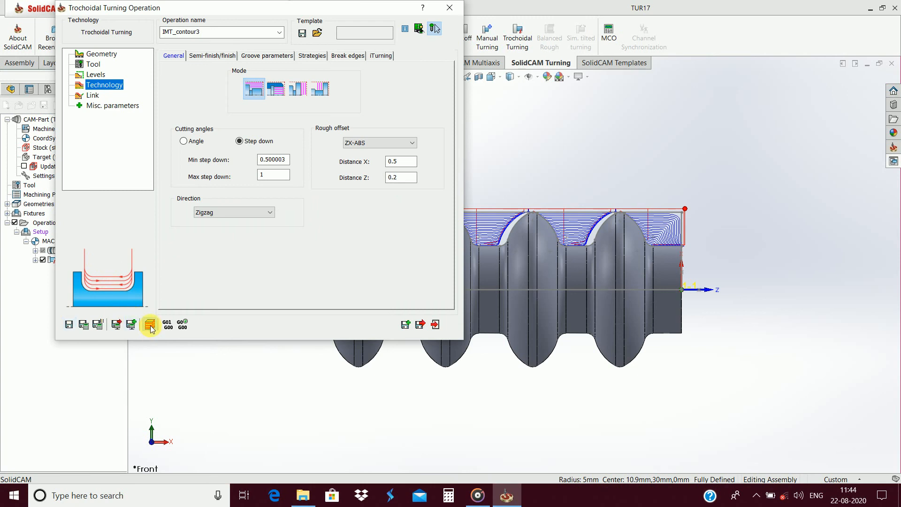
click(150, 325)
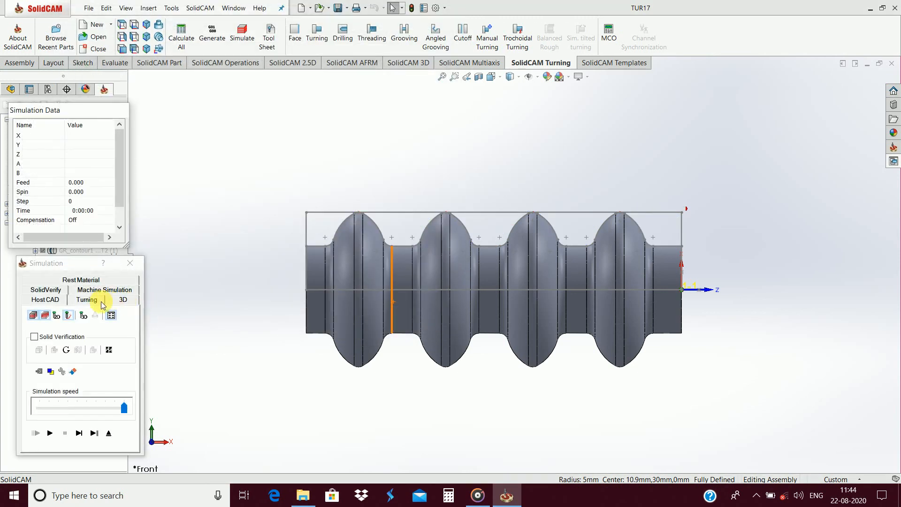
click(89, 301)
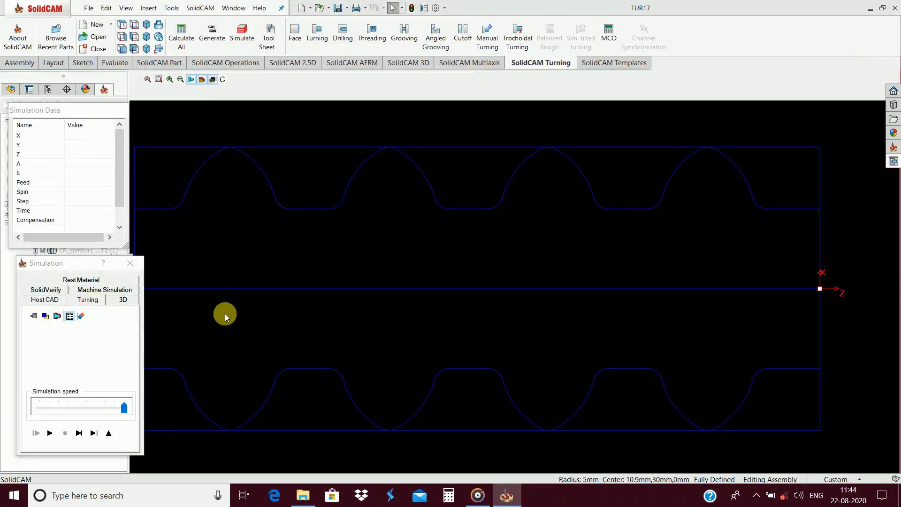
click(50, 433)
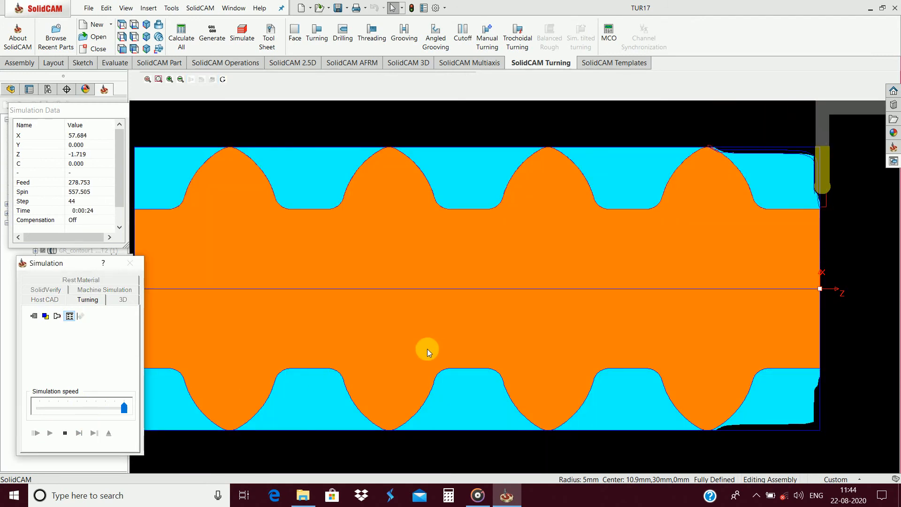
scroll(446, 353, down, 2)
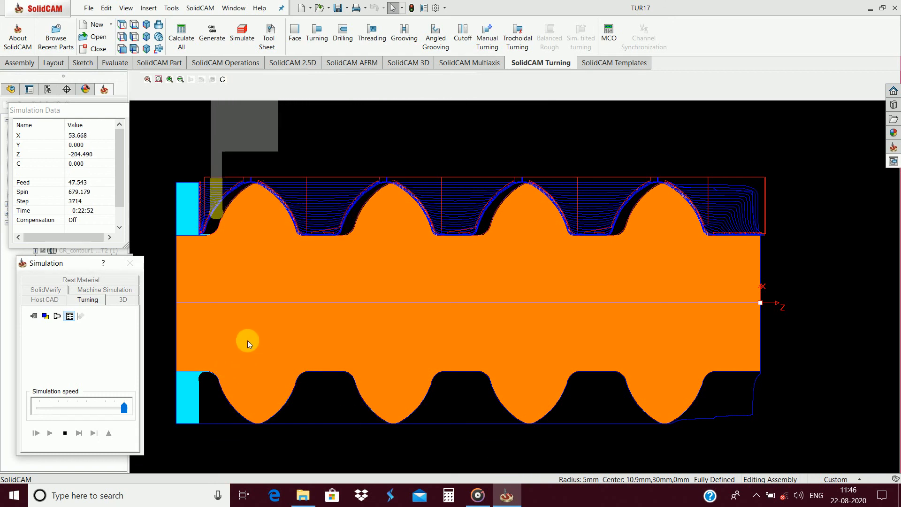
click(130, 264)
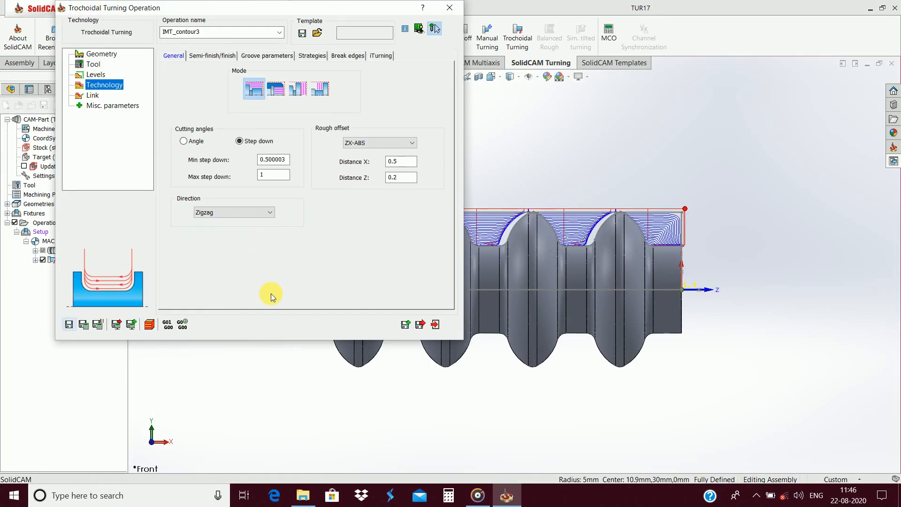